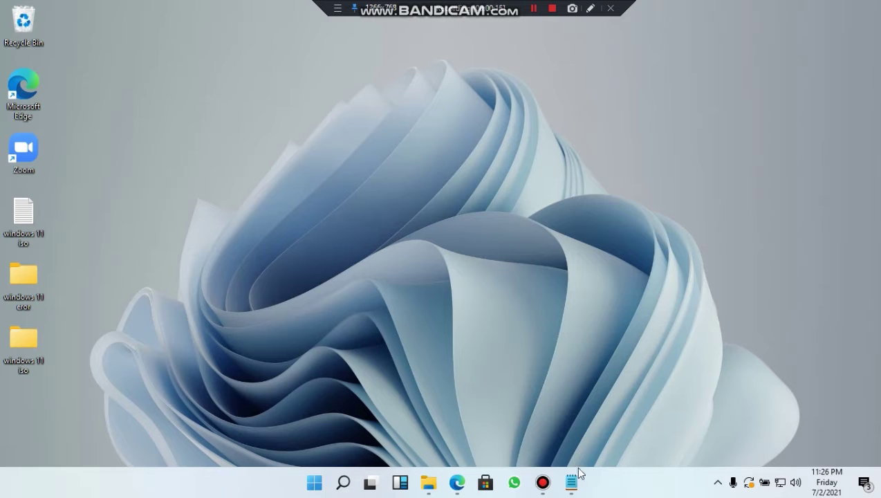
Copy the download-install-windows-11-iso-file link from the "windows 11 iso" Notepad note and minimize the note.
click(580, 488)
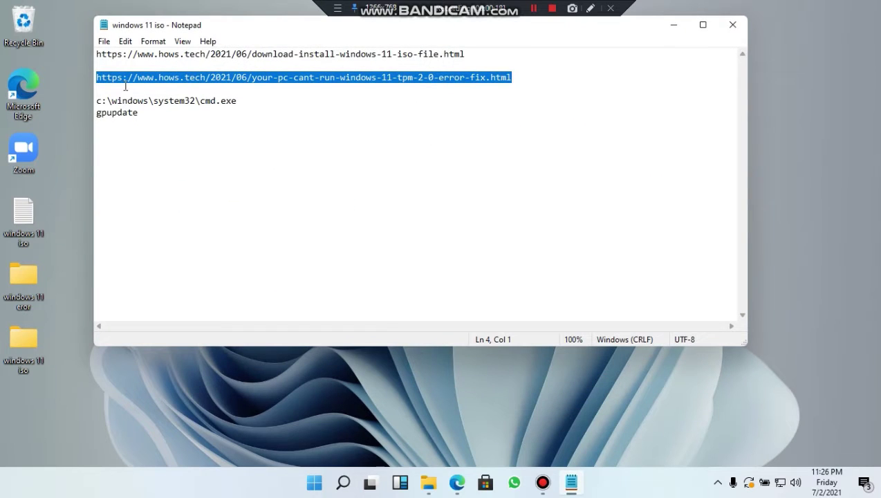
drag(94, 56, 261, 64)
key(super+c)
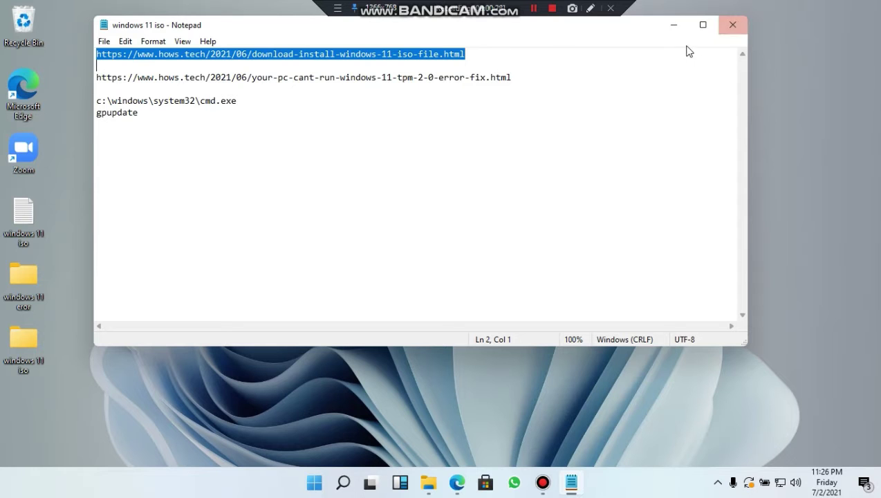
click(674, 25)
Switch to Edge, replace the Google Drive tab with a new one, and open the copied Windows 11 ISO guide link.
click(453, 486)
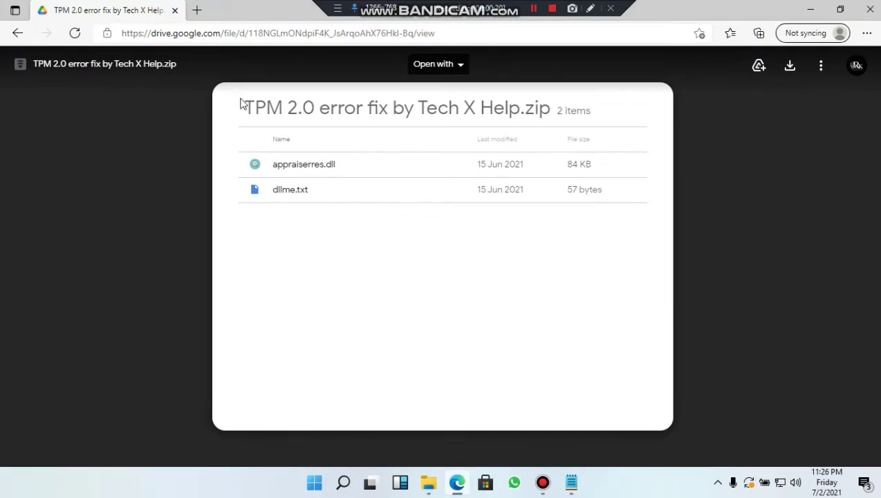
click(194, 9)
click(174, 10)
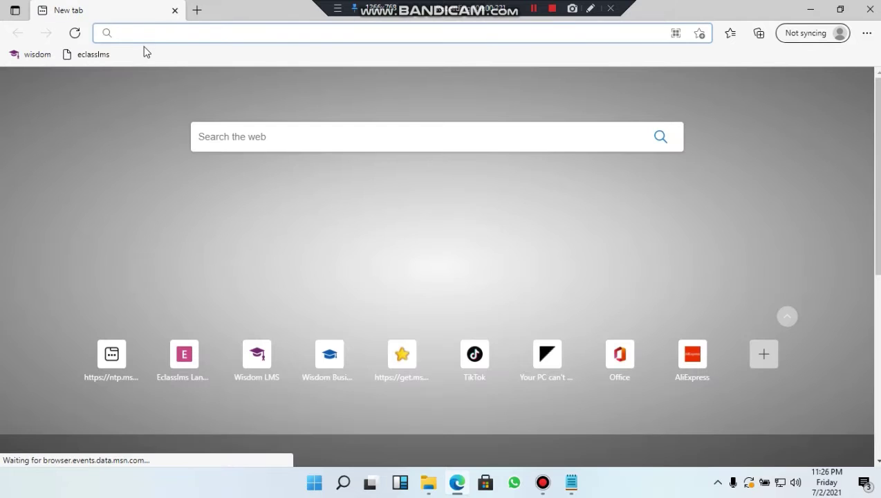
right_click(141, 33)
click(200, 161)
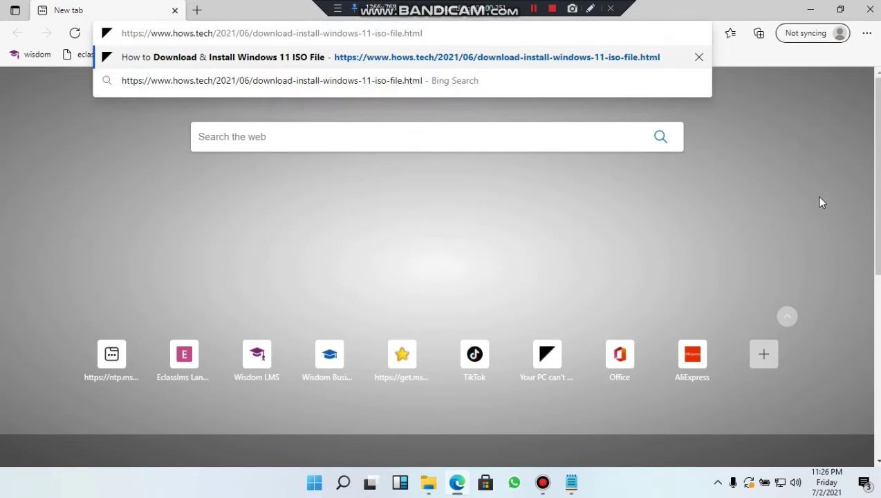
key(Return)
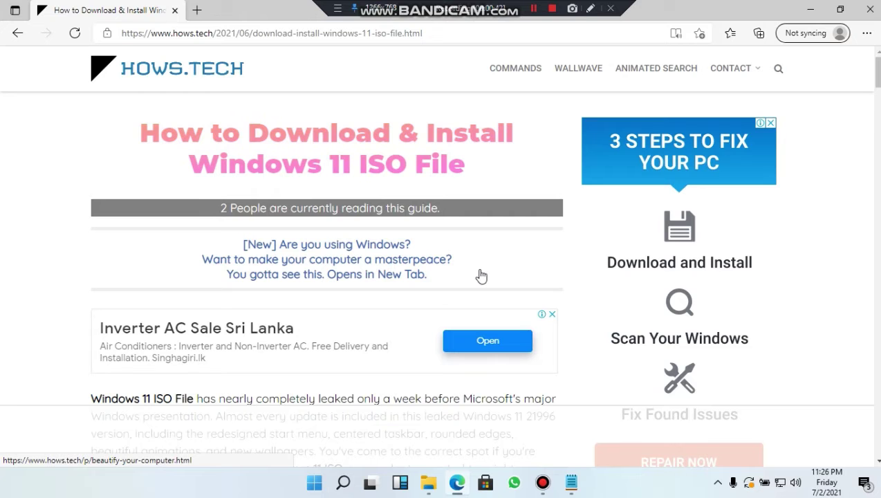
Request the Windows 11 ISO download from the guide's Mirror 1 link through its Android Host page.
scroll(481, 276, down, 13)
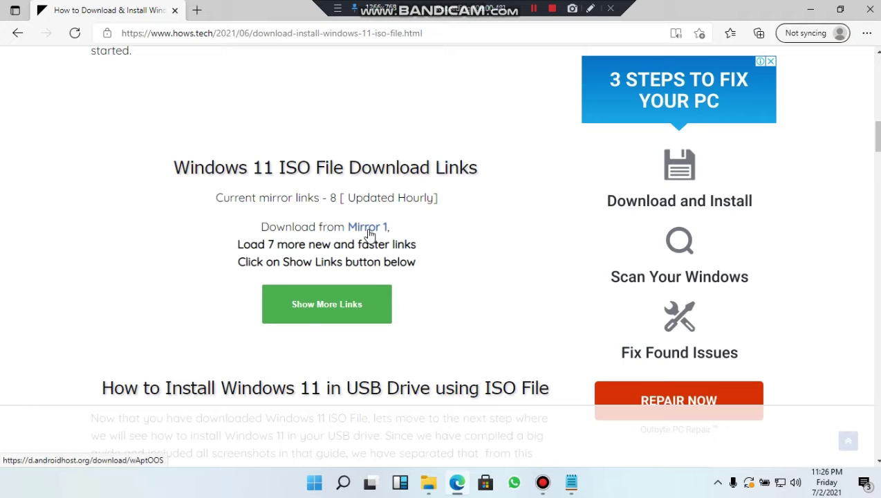
click(367, 228)
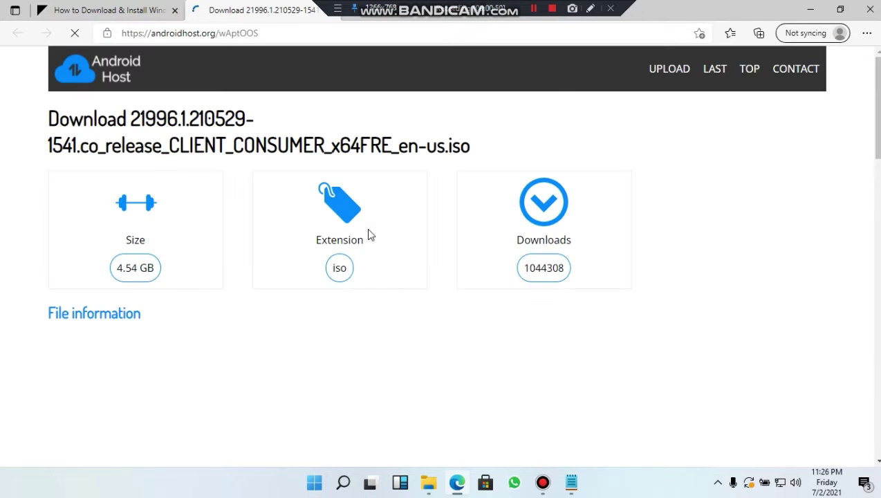
scroll(409, 325, down, 4)
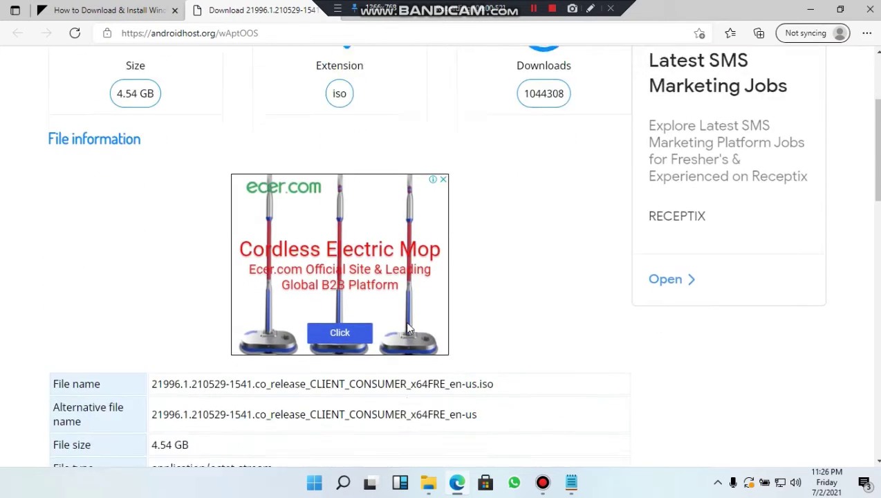
scroll(408, 328, down, 1)
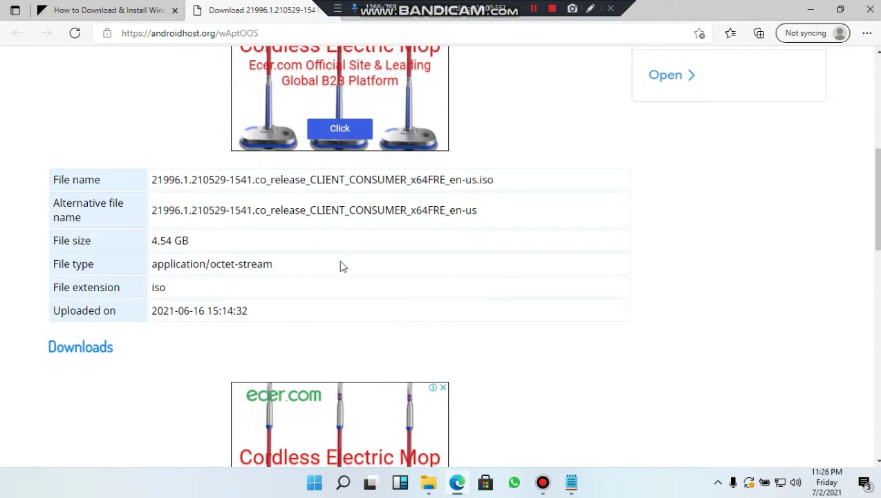
scroll(340, 266, down, 12)
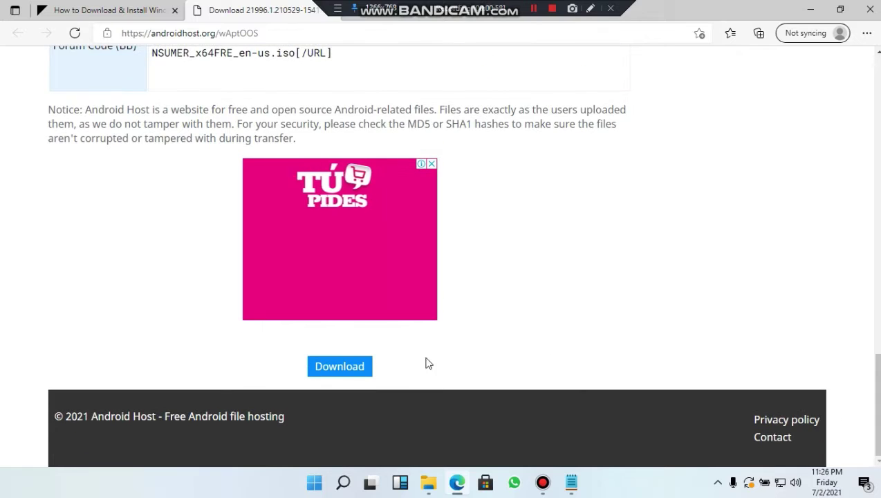
click(352, 375)
scroll(352, 370, down, 4)
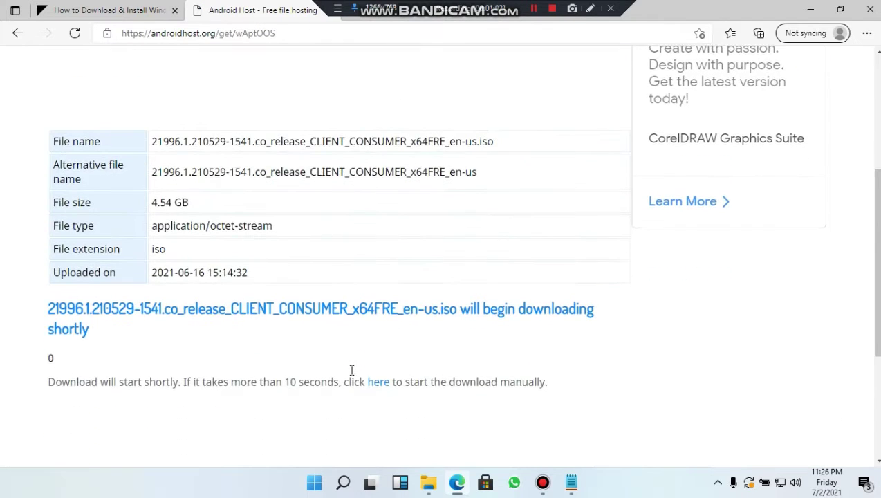
scroll(351, 370, down, 3)
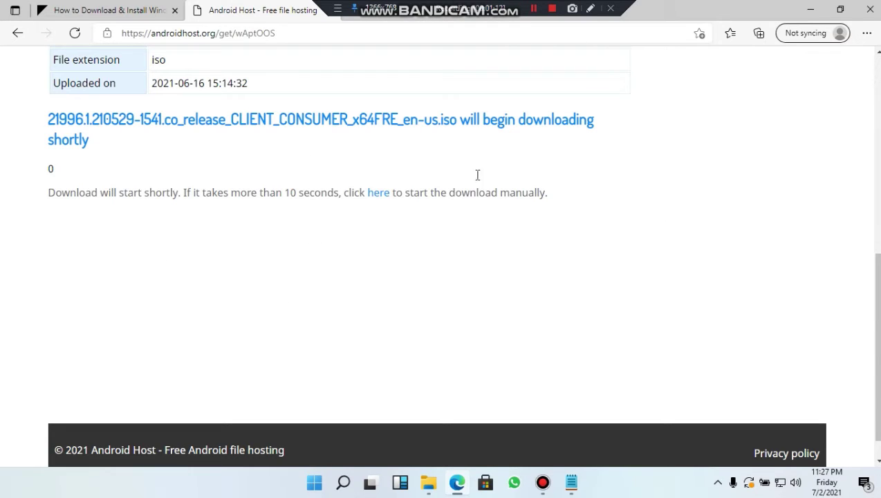
Close the guide and Android Host tabs, keeping only a new empty tab, and minimize the browser.
click(176, 11)
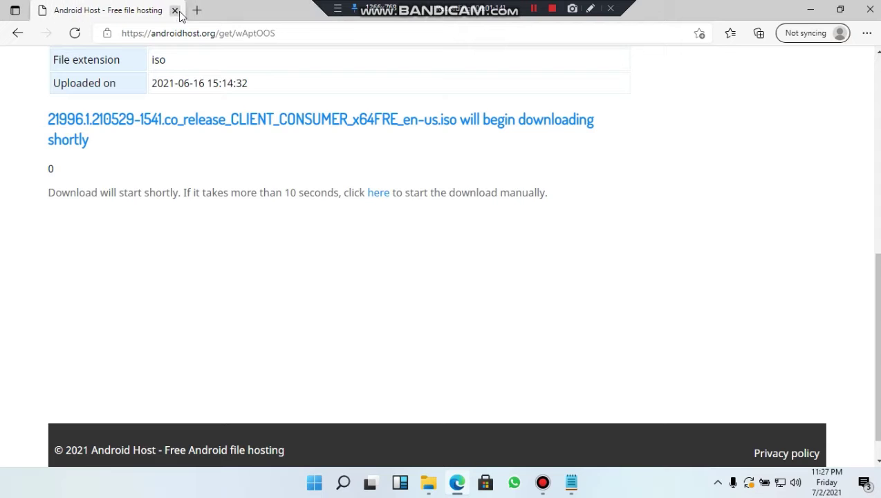
click(197, 10)
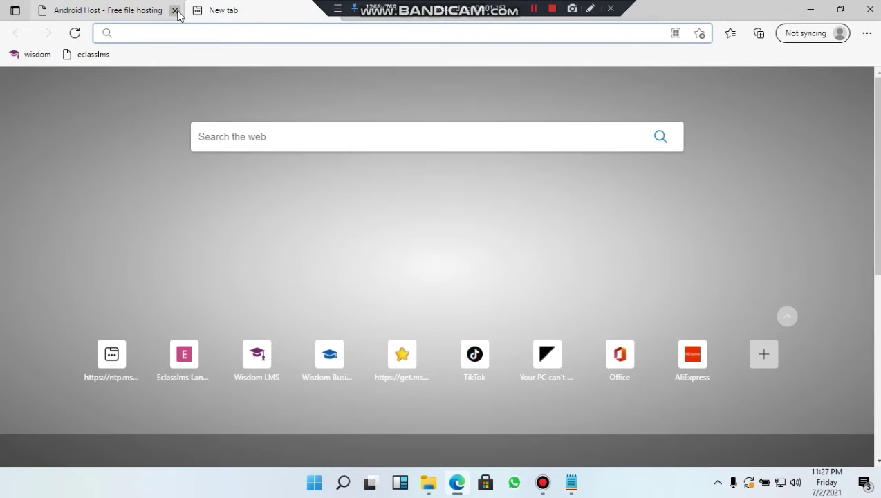
click(176, 11)
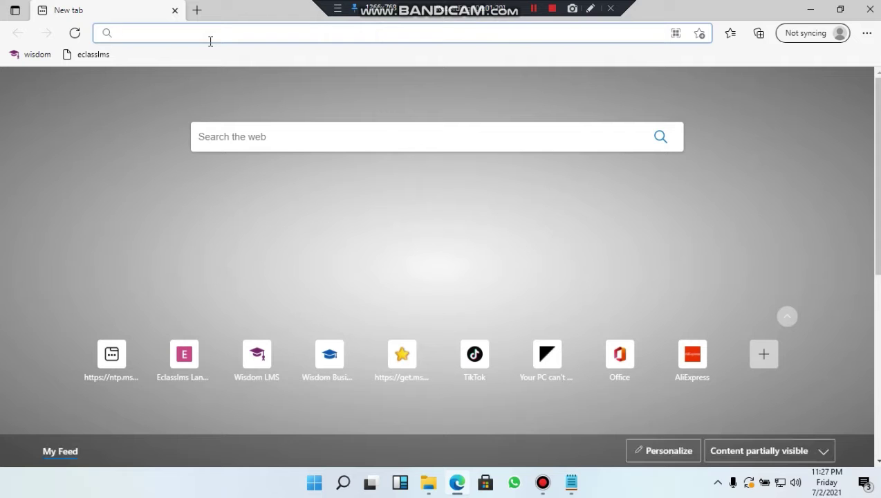
click(809, 8)
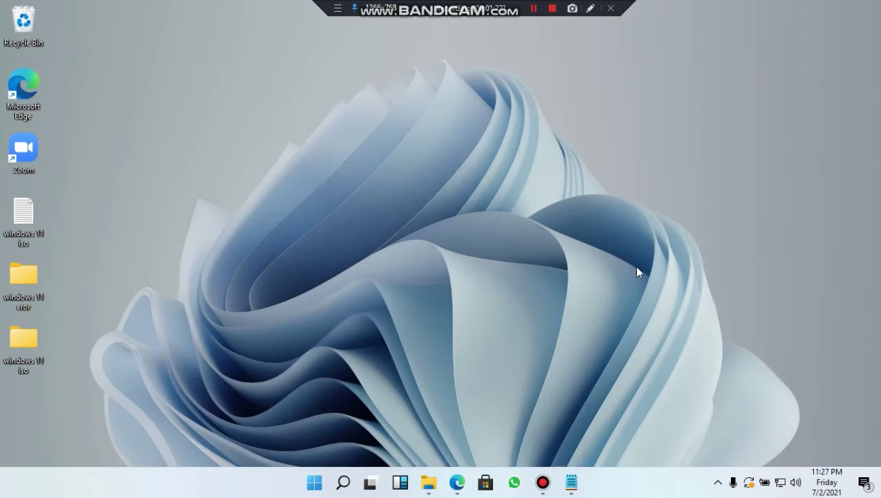
Copy the your-pc-cant-run-windows-11-tpm-2-0-error-fix link from the Notepad note.
click(572, 485)
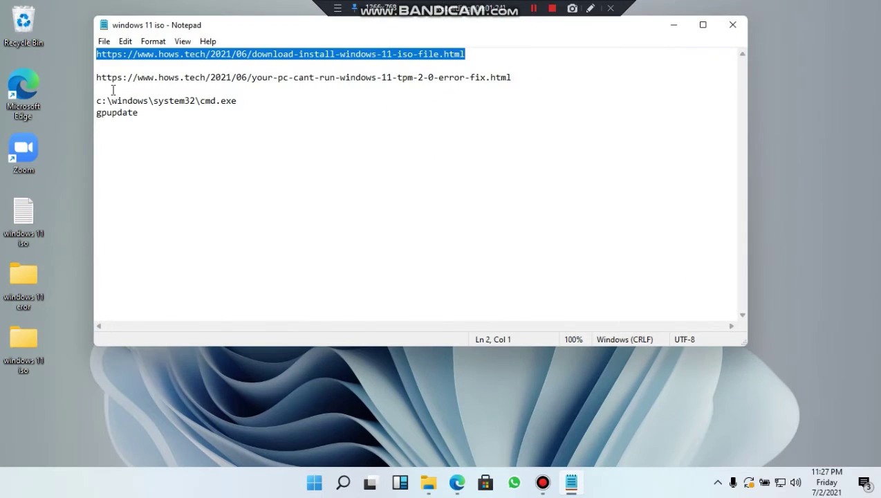
drag(98, 78, 529, 80)
key(super+c)
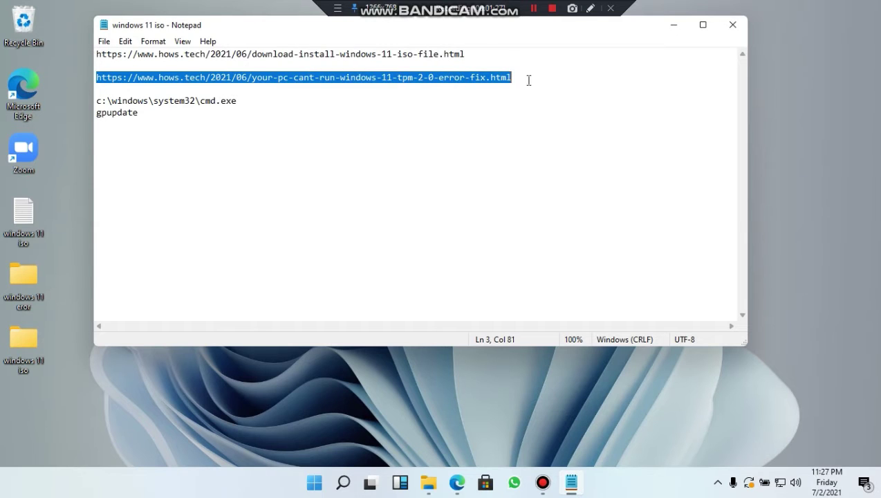
Switch to Edge and open the copied TPM 2.0 error fix link in the empty tab.
click(462, 480)
right_click(143, 28)
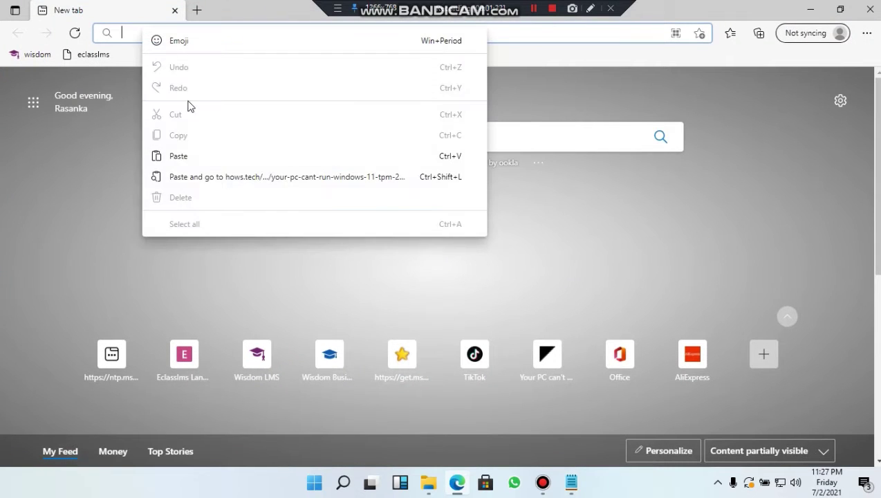
click(199, 153)
key(Return)
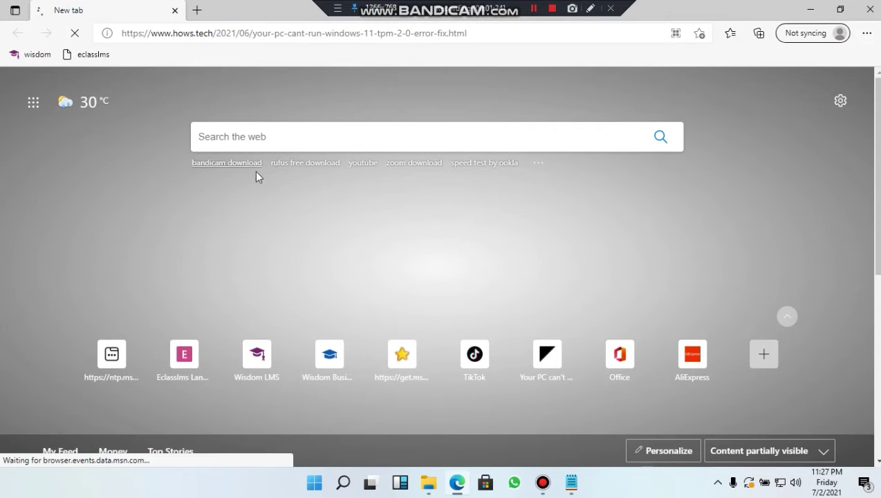
Open the Google Drive page of the TPM 2.0 error fix zip from the article's Download Mirror 1 link, and minimize the browser.
scroll(412, 277, down, 15)
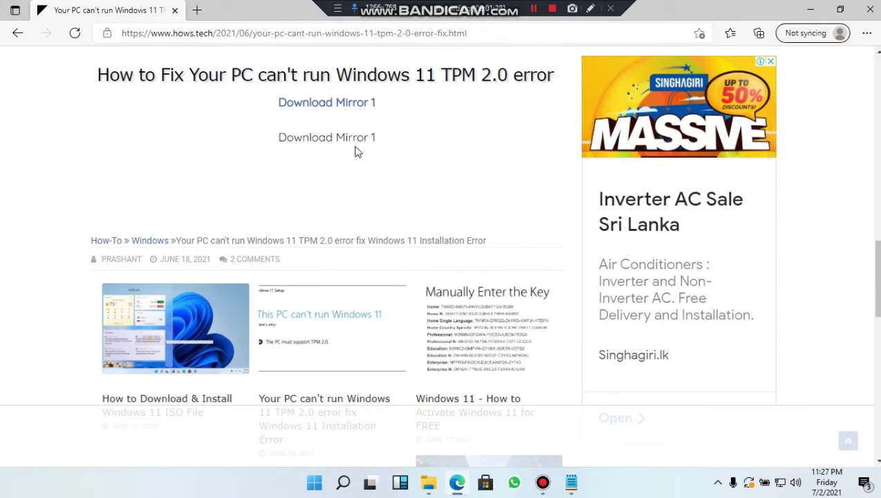
scroll(355, 152, up, 1)
click(347, 177)
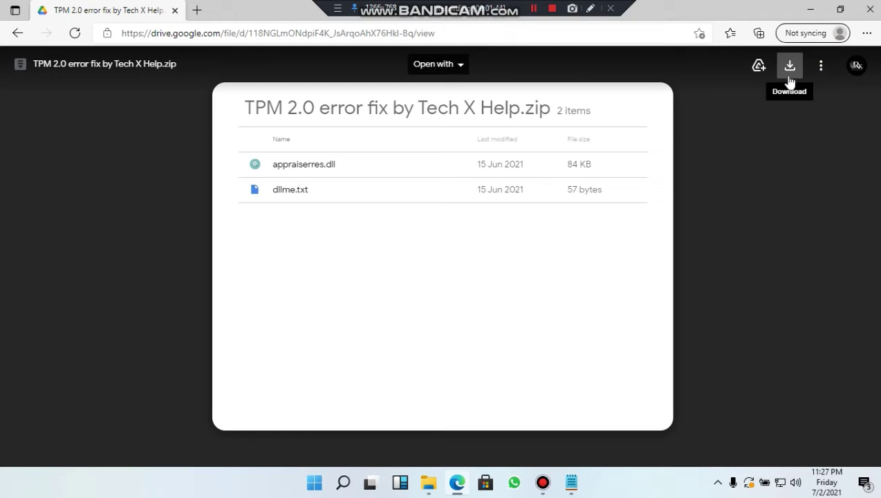
click(812, 8)
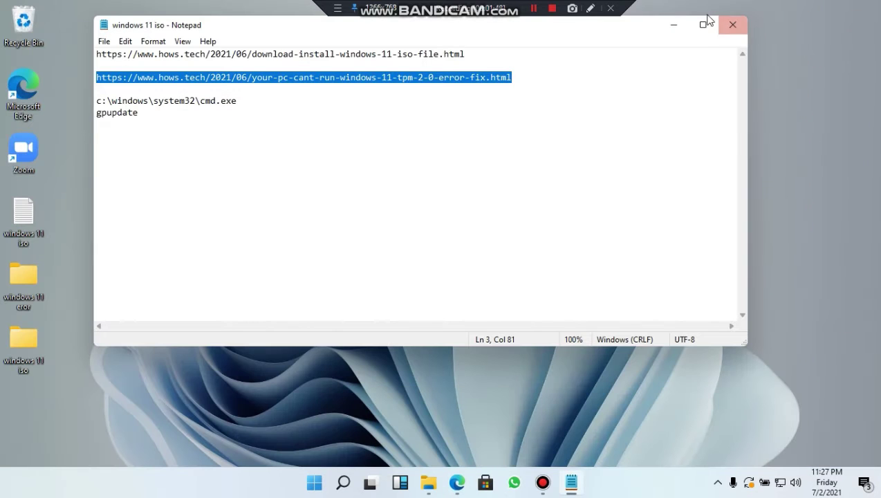
Extract the "TPM 2.0 error fix by Tech X Help" archive inside the desktop folder "windows 11 eror", and minimize the folder windows.
key(super+d)
double_click(17, 278)
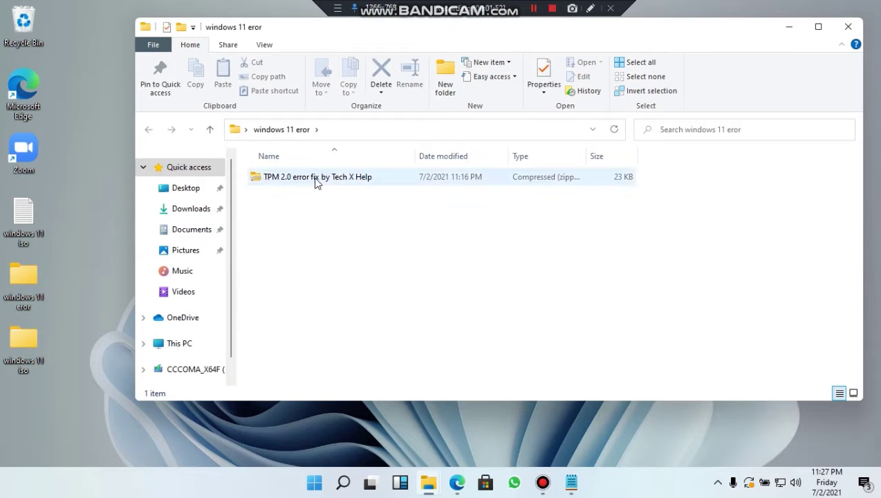
right_click(315, 182)
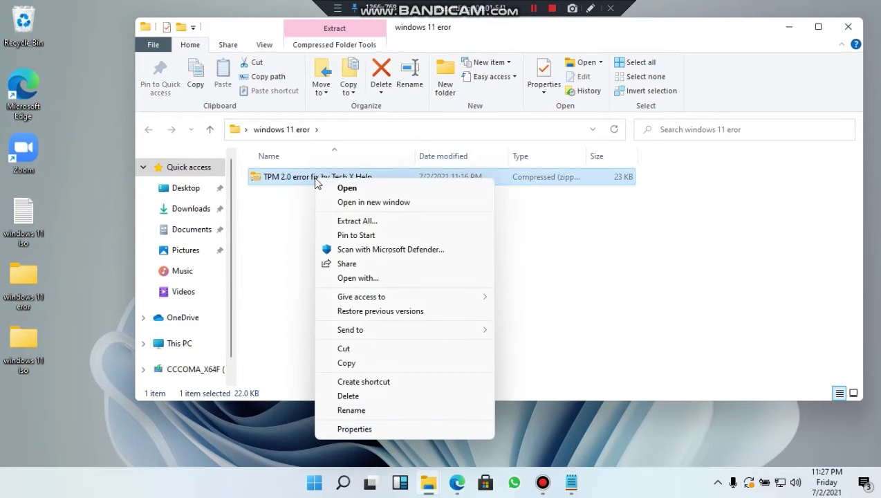
click(373, 222)
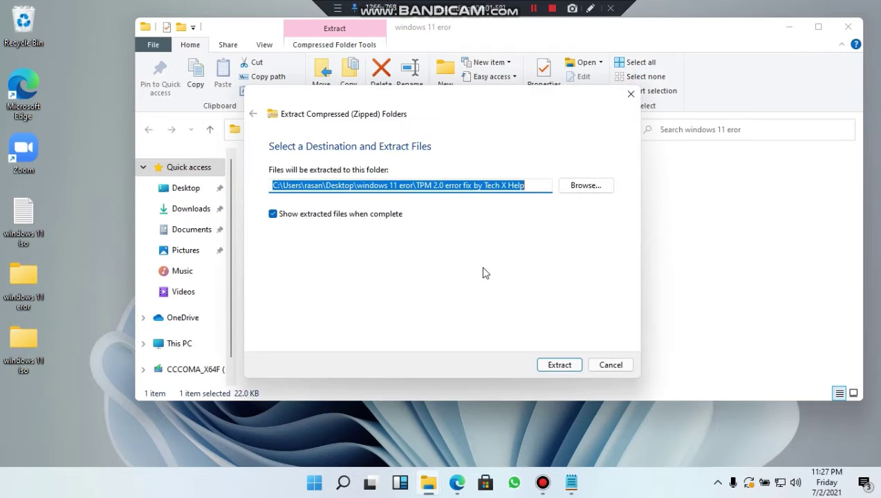
click(561, 362)
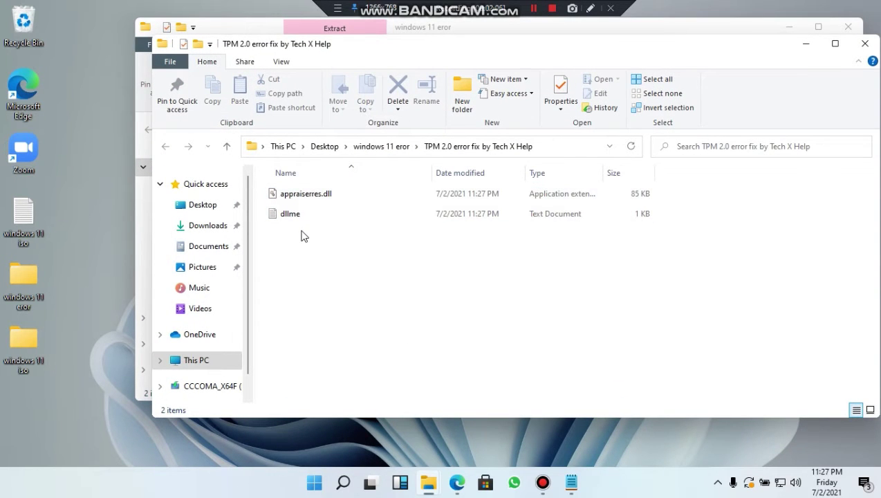
click(806, 44)
click(789, 27)
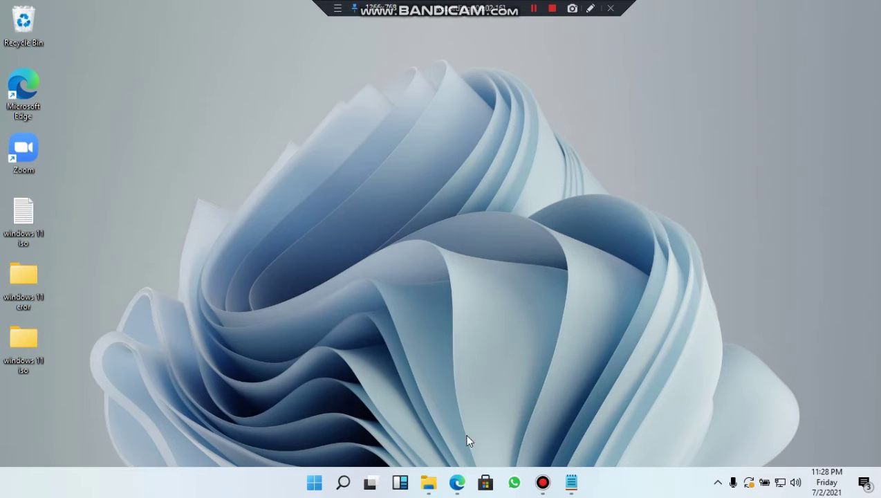
Switch to Edge and search the web for "rufus free download" in a new tab.
click(457, 482)
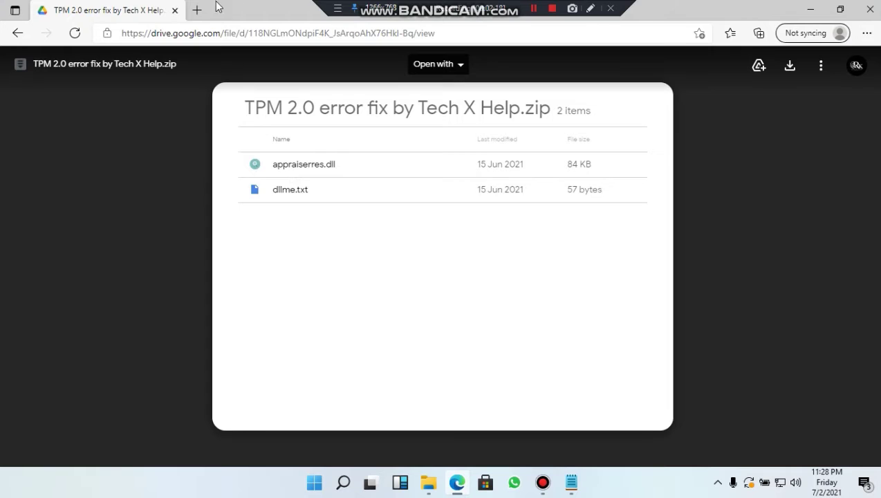
click(198, 9)
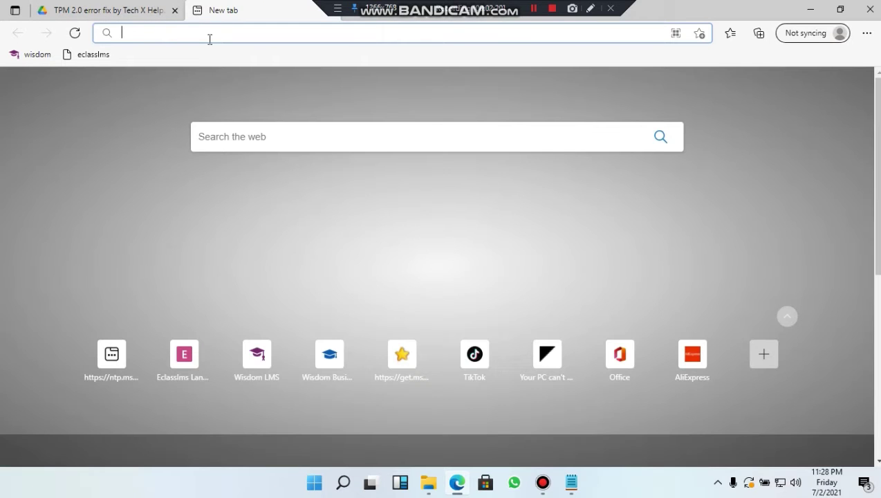
text(rufus free download)
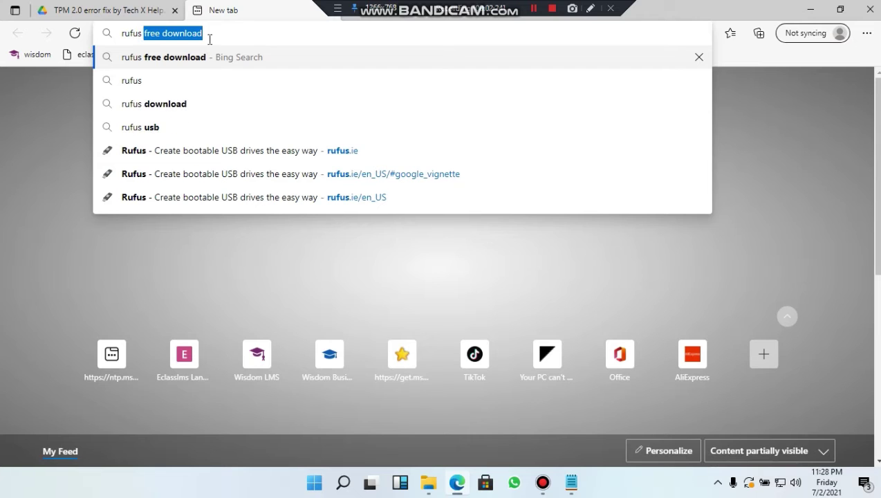
key(Return)
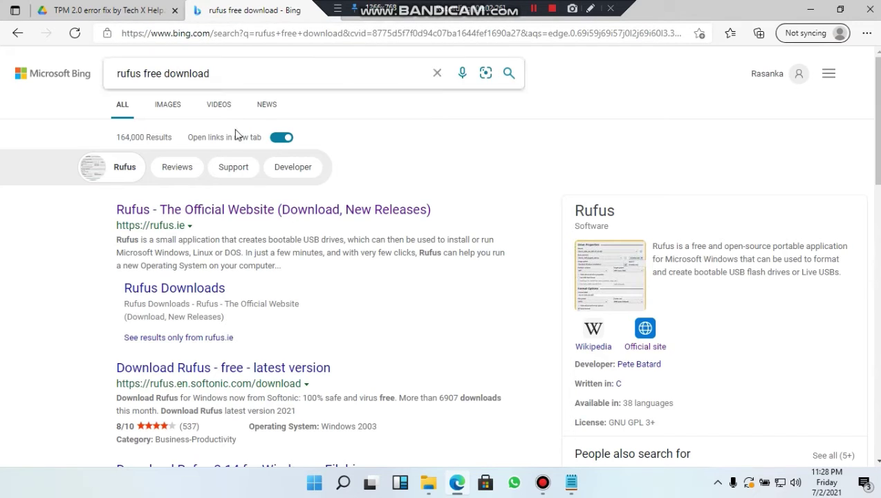
Open the official Rufus website from the search results and go to the Rufus 3.14 link in its Download section.
click(286, 211)
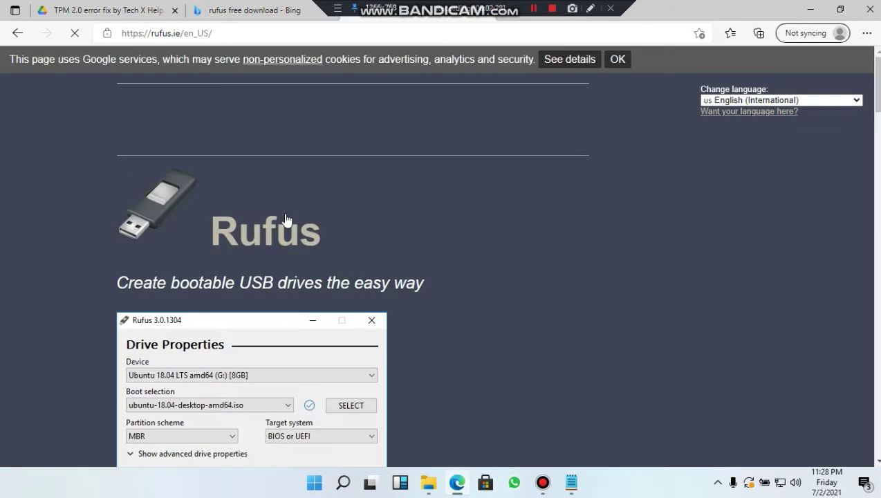
scroll(366, 299, down, 3)
scroll(365, 300, down, 5)
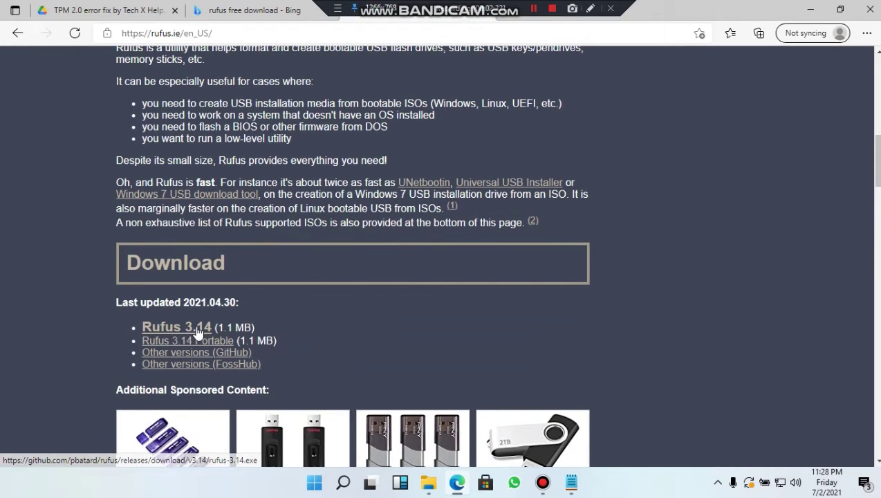
Minimize the browser, launch rufus-3.14 from the Downloads folder, and minimize the folder window.
click(804, 7)
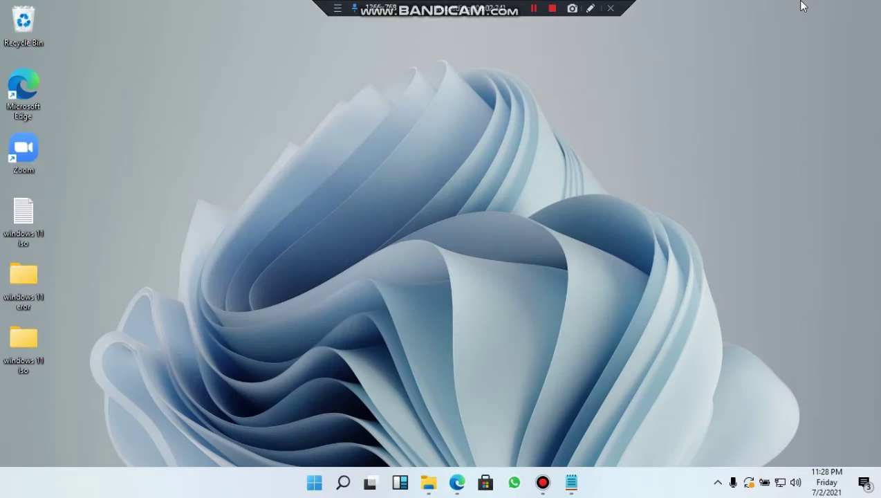
mouse_move(428, 479)
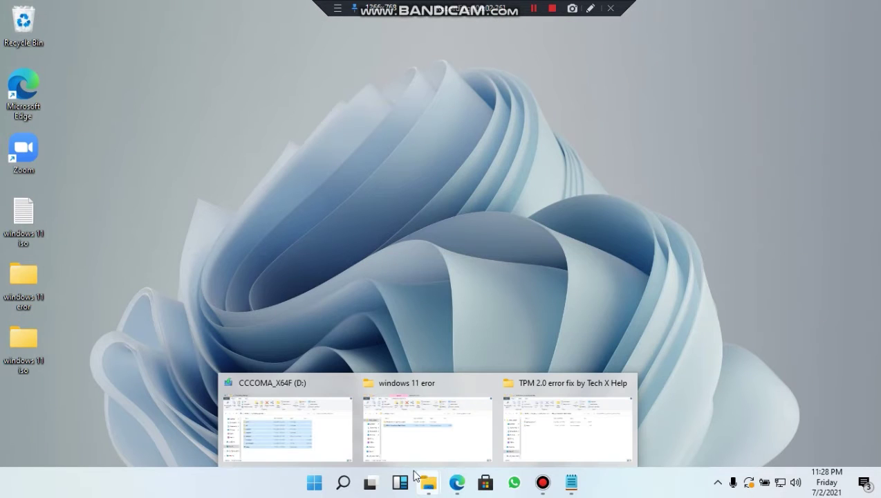
mouse_move(280, 448)
click(305, 446)
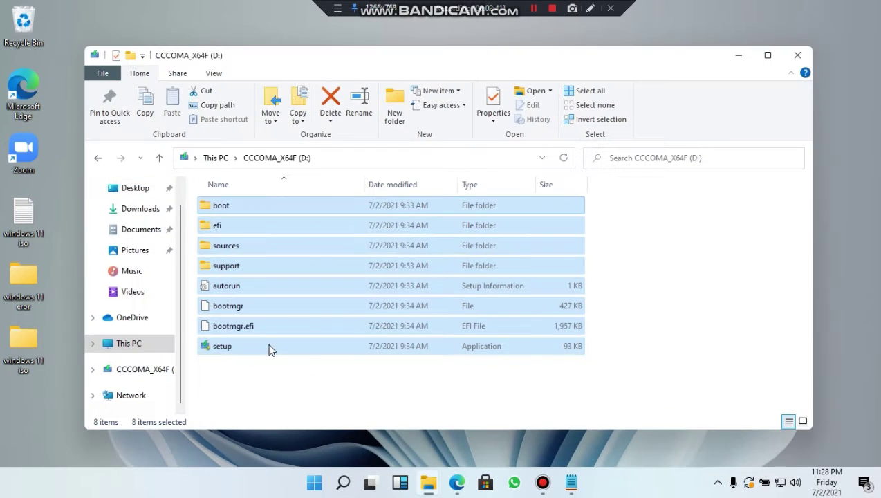
click(129, 211)
right_click(282, 247)
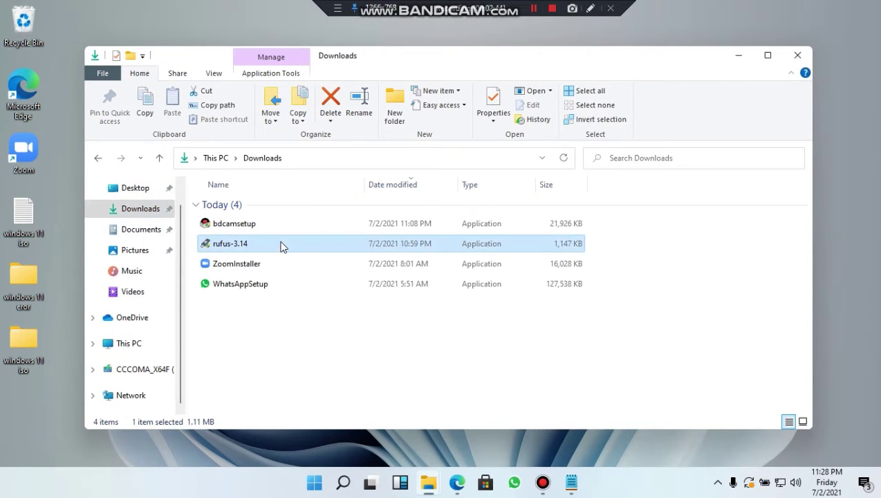
click(320, 238)
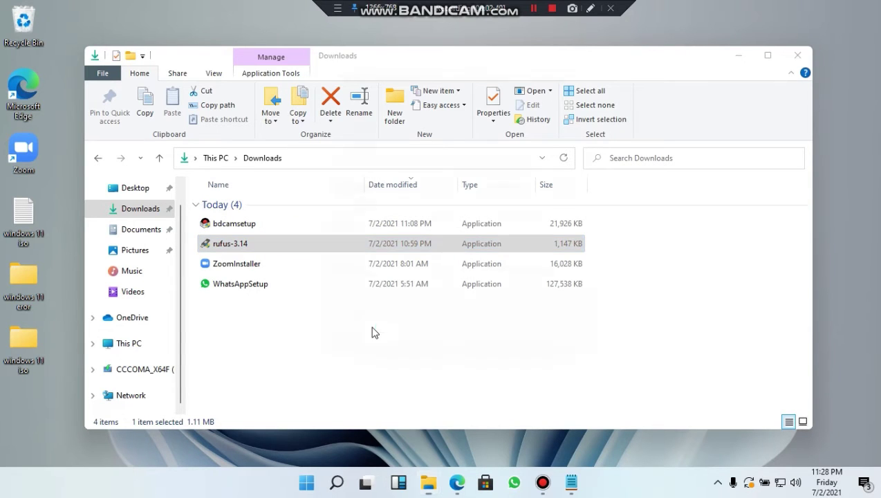
click(747, 61)
click(747, 60)
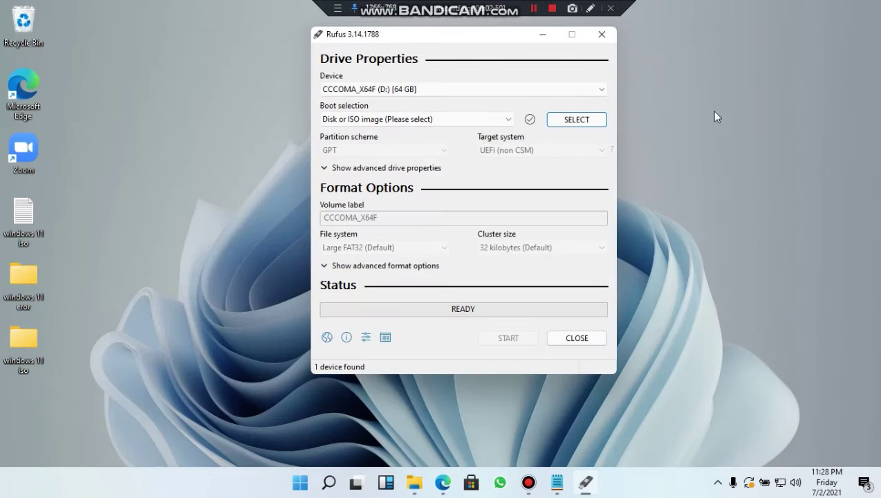
Choose the CCCOMA_X64F (D:) [64 GB] drive as the Rufus device and "Disk or ISO image" as the boot selection.
drag(429, 37, 373, 57)
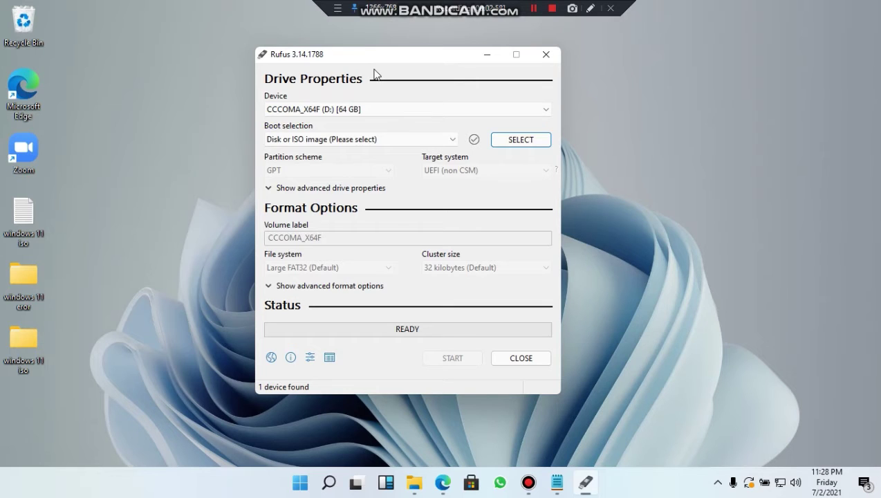
click(394, 109)
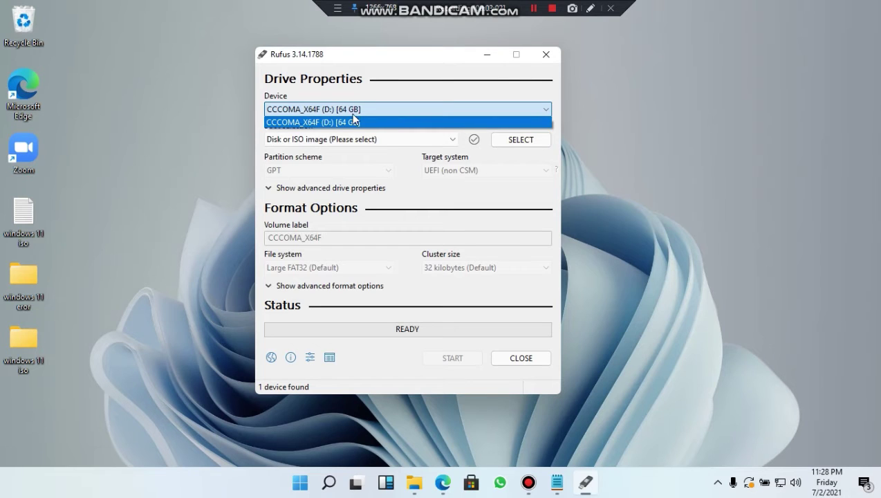
click(408, 109)
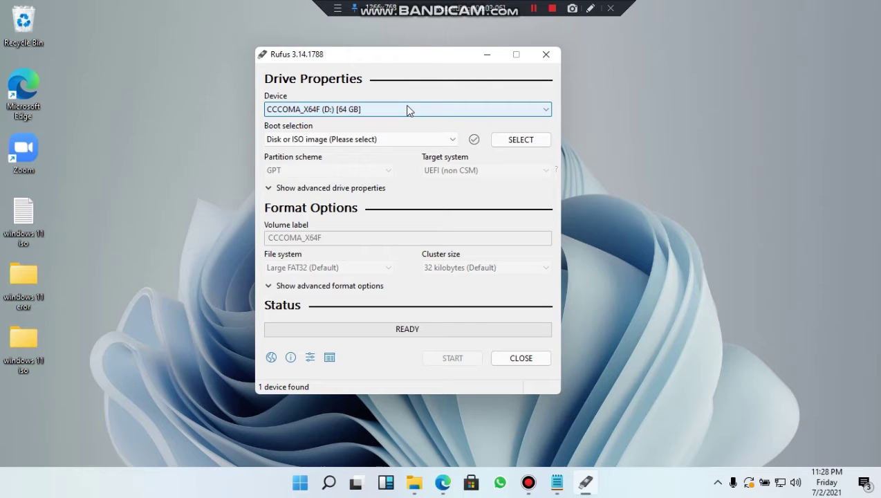
click(427, 141)
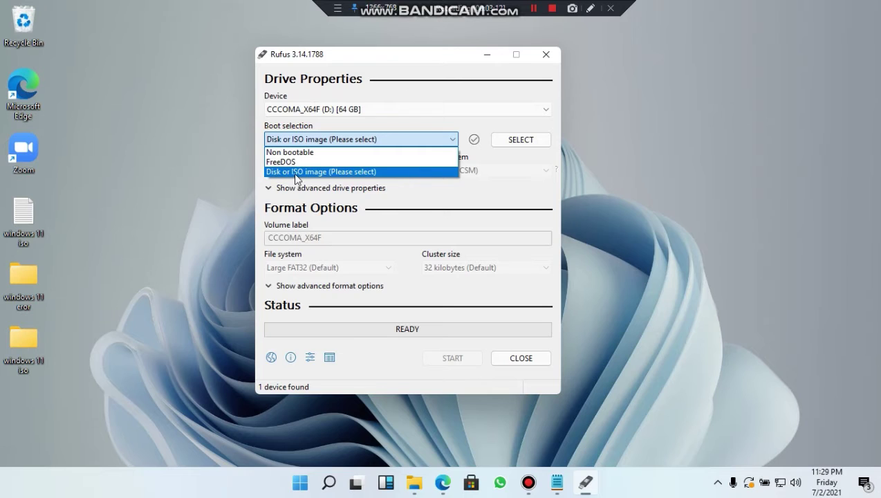
click(325, 174)
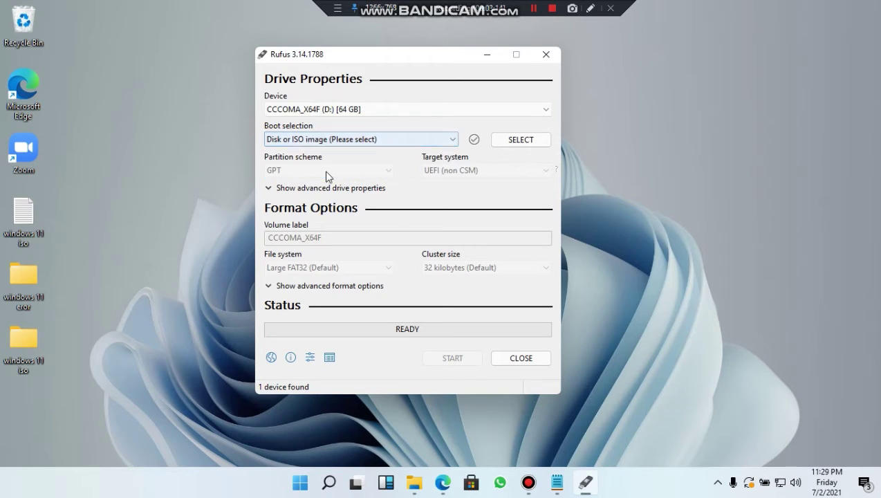
Browse the desktop folder "windows 11 iso" and its support subfolder for a boot image, dismiss the selection, and close Rufus.
click(531, 142)
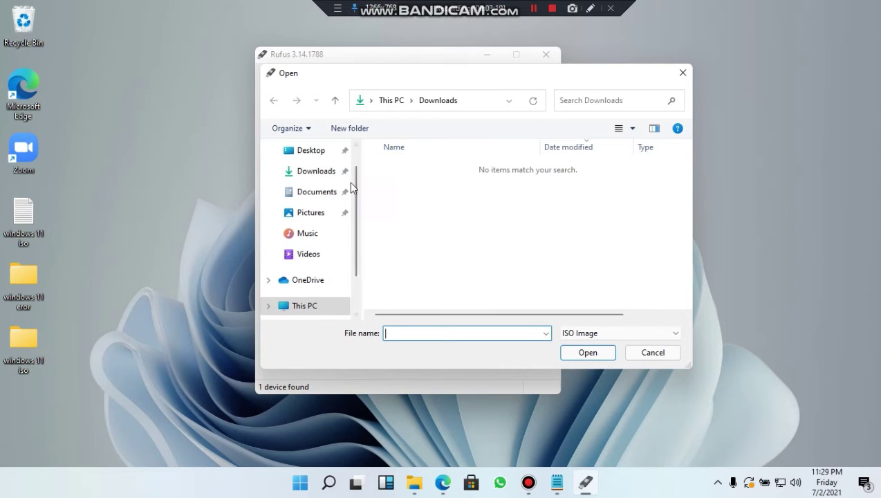
click(310, 152)
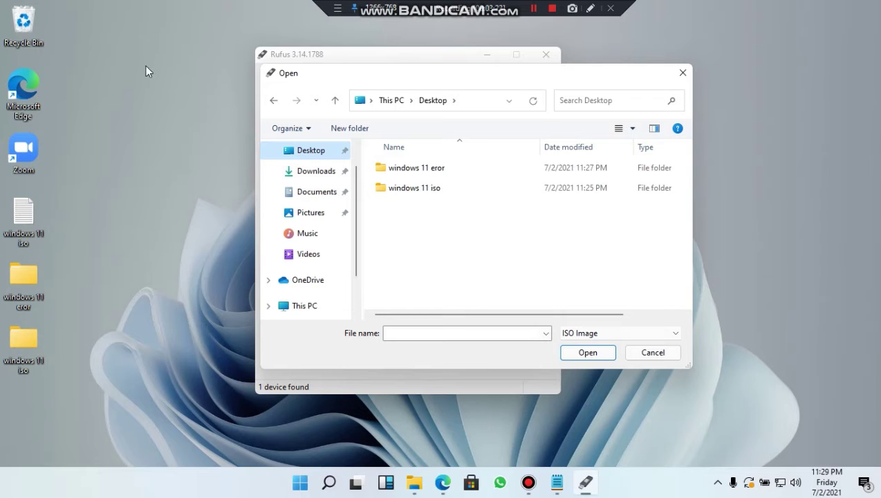
click(435, 190)
click(588, 352)
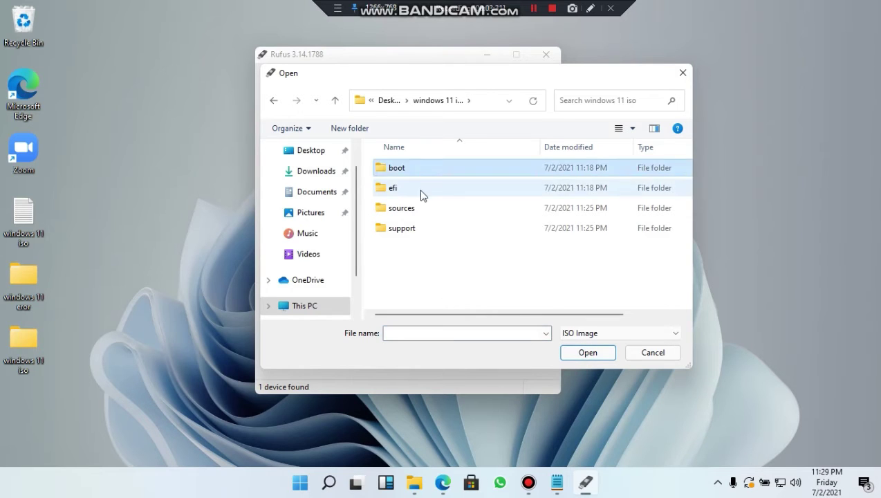
click(413, 230)
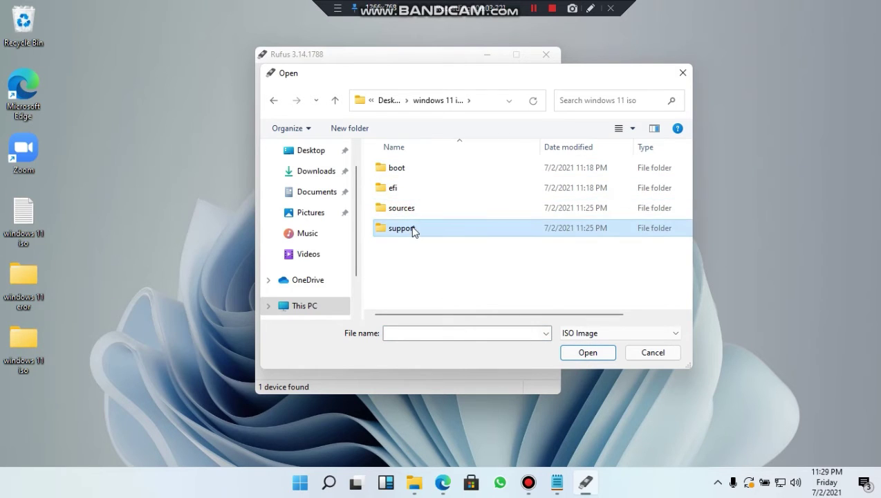
click(597, 353)
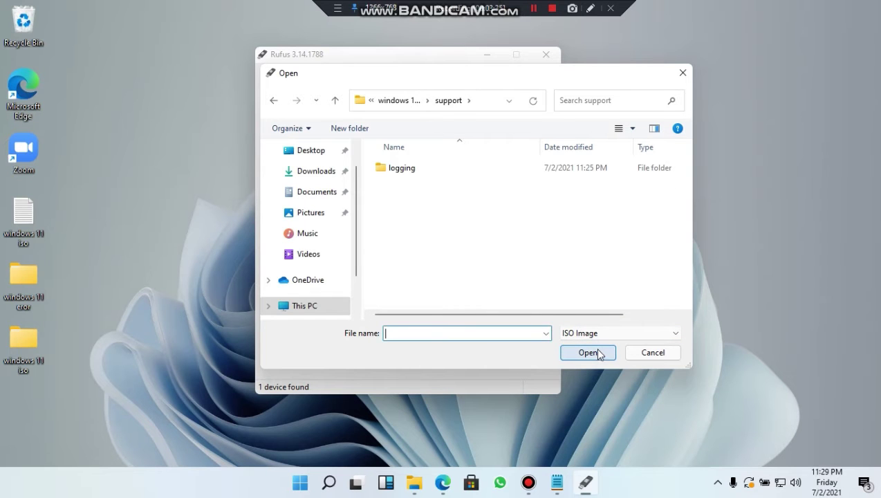
click(679, 73)
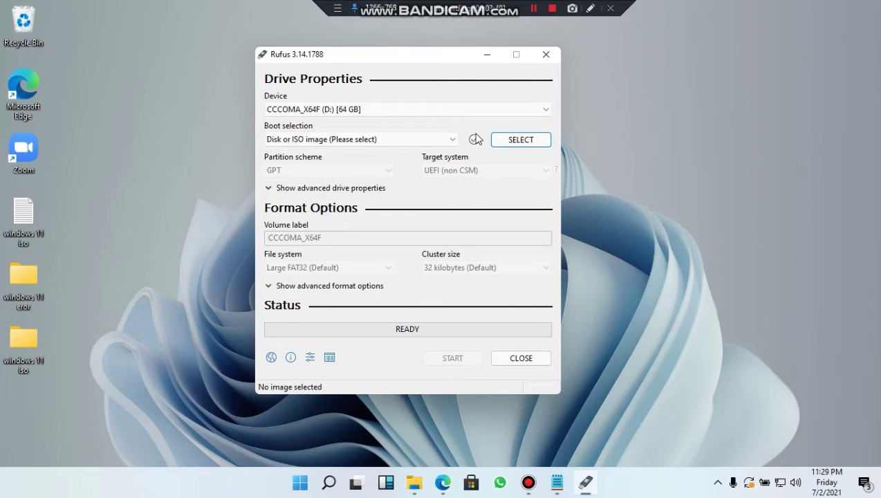
click(547, 55)
Open the CCCOMA_X64F (D:) drive from This PC to view its Windows setup files, and minimize the window.
mouse_move(428, 483)
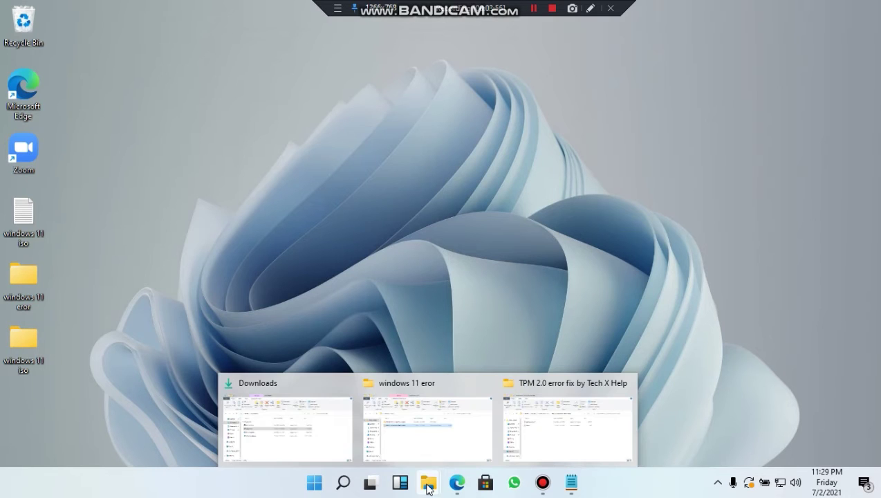
click(329, 442)
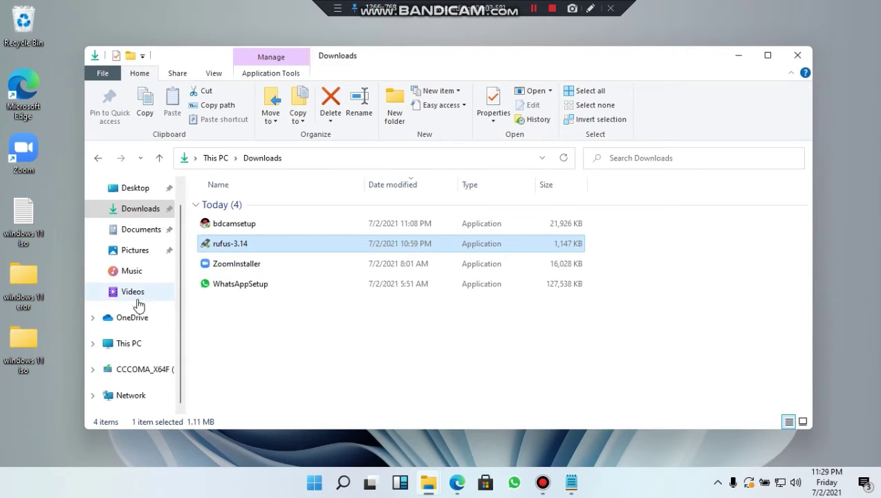
click(130, 343)
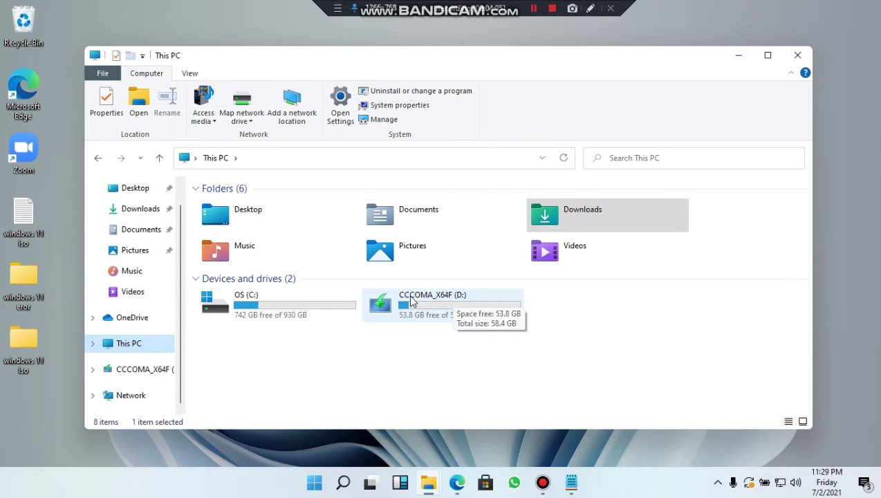
double_click(448, 306)
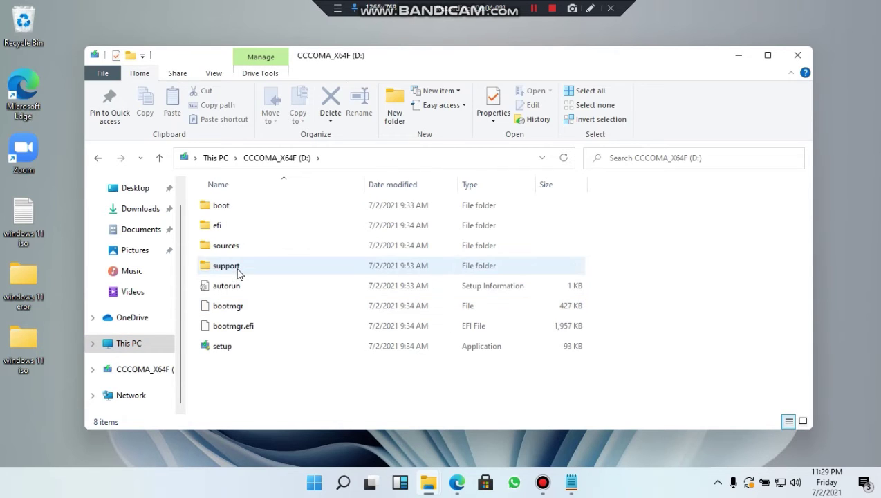
click(731, 63)
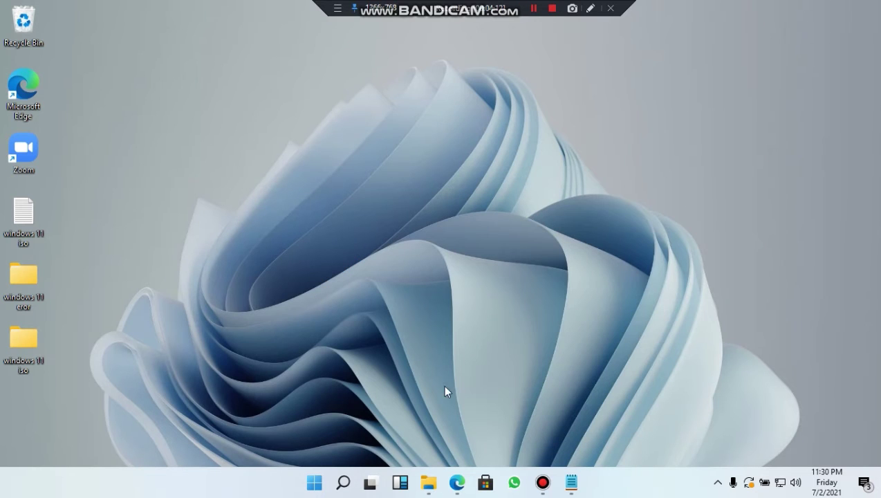
Review the files in the extracted "TPM 2.0 error fix by Tech X Help" folder, and minimize its window.
mouse_move(429, 482)
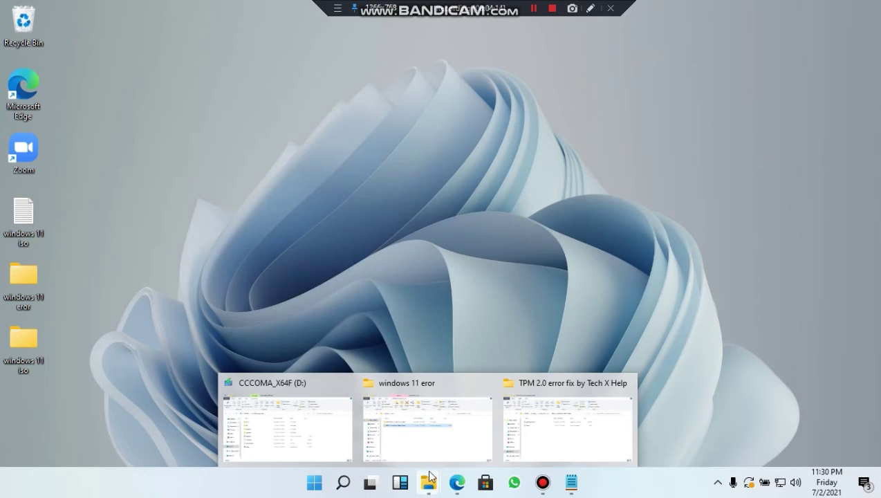
mouse_move(541, 434)
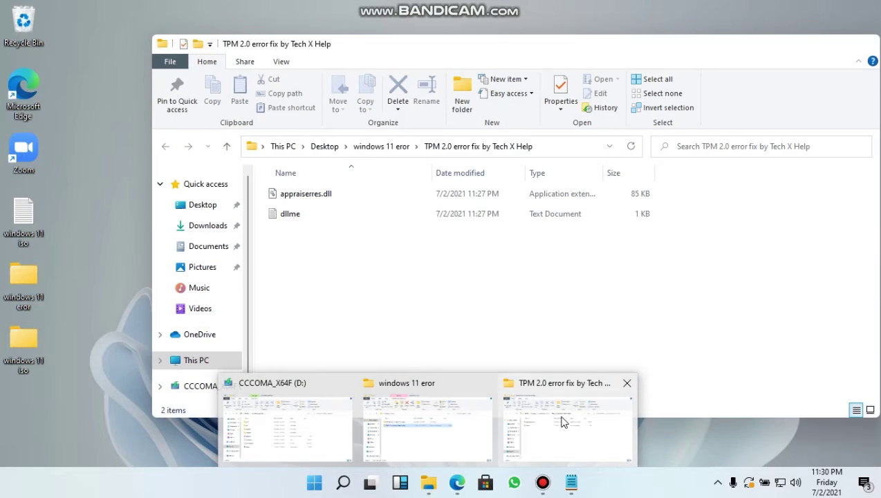
click(563, 421)
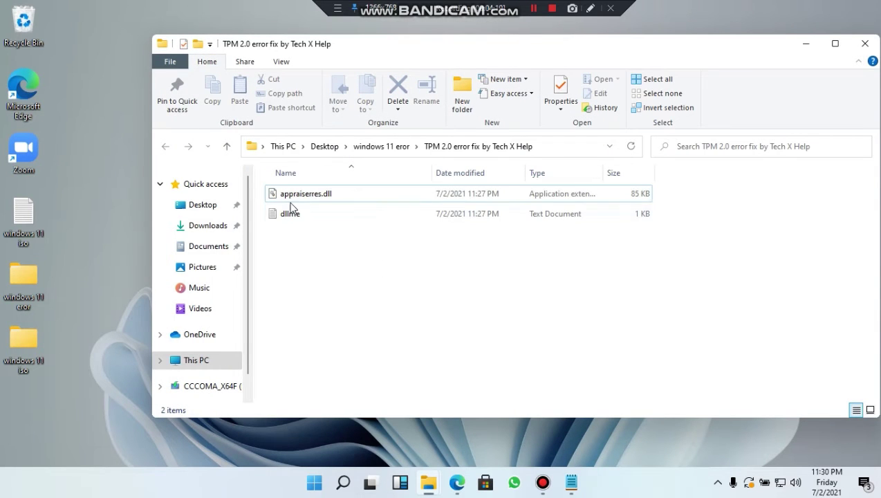
click(796, 49)
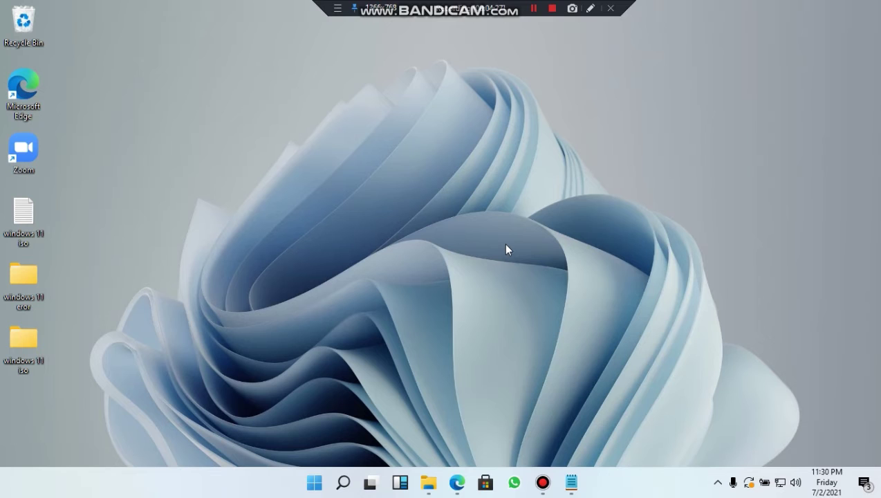
Copy the path c:\windows\system32\cmd.exe from the "windows 11 iso" note and launch it through the Run dialog.
key(super+r)
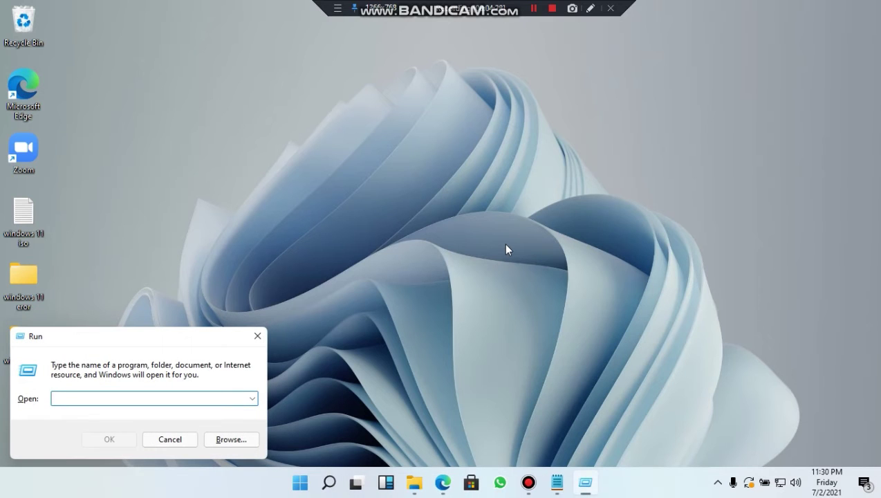
click(557, 484)
drag(97, 101, 249, 102)
key(ctrl+c)
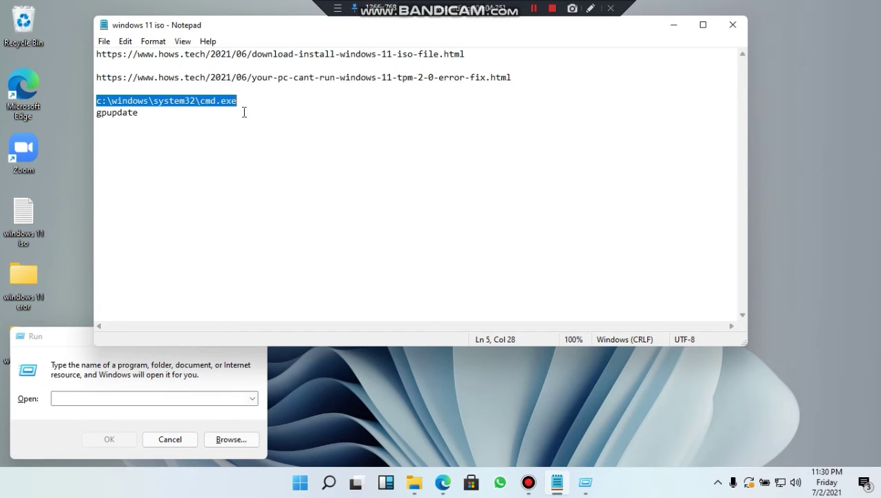
click(78, 370)
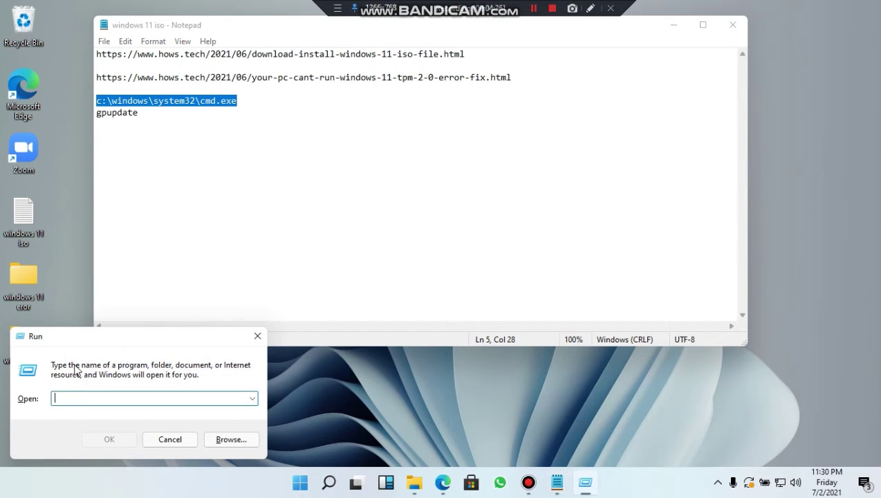
key(ctrl+v)
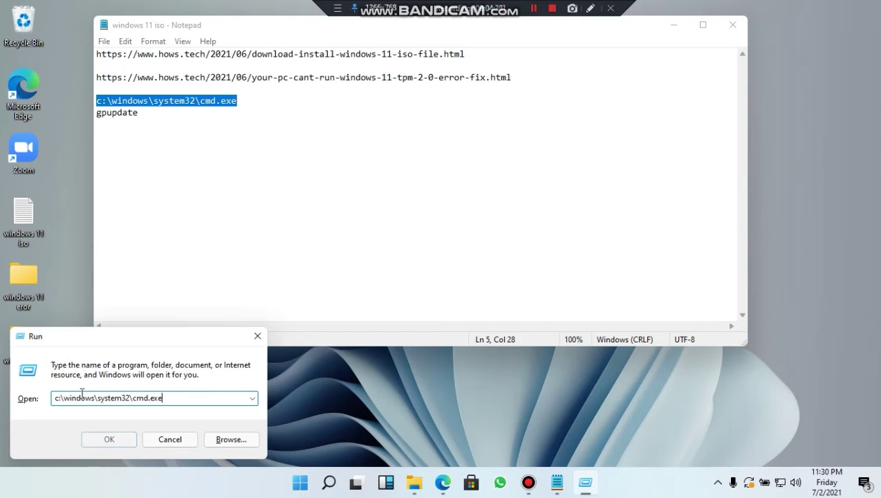
click(120, 438)
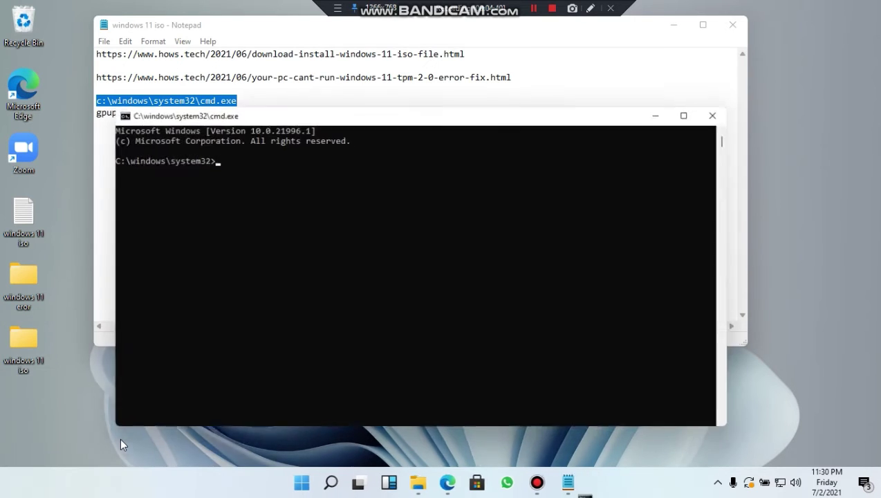
Minimize Notepad, run gpupdate in the Command Prompt, and close the Command Prompt window.
click(672, 25)
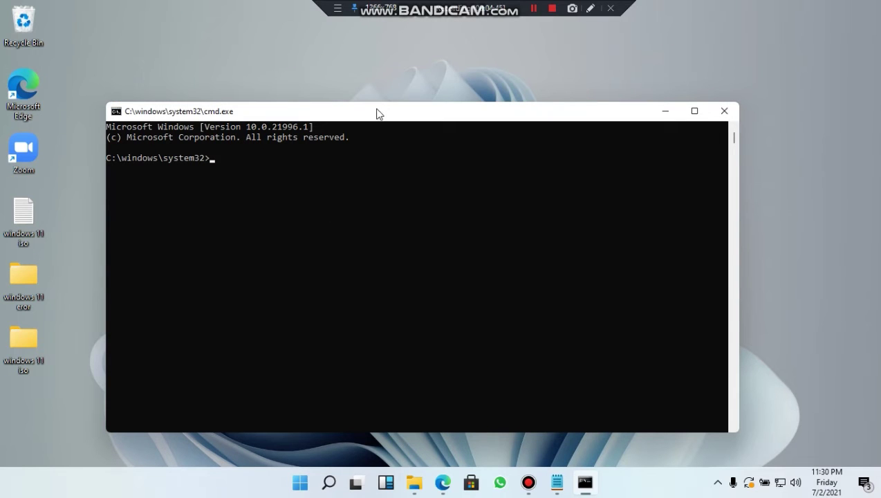
drag(378, 113, 388, 77)
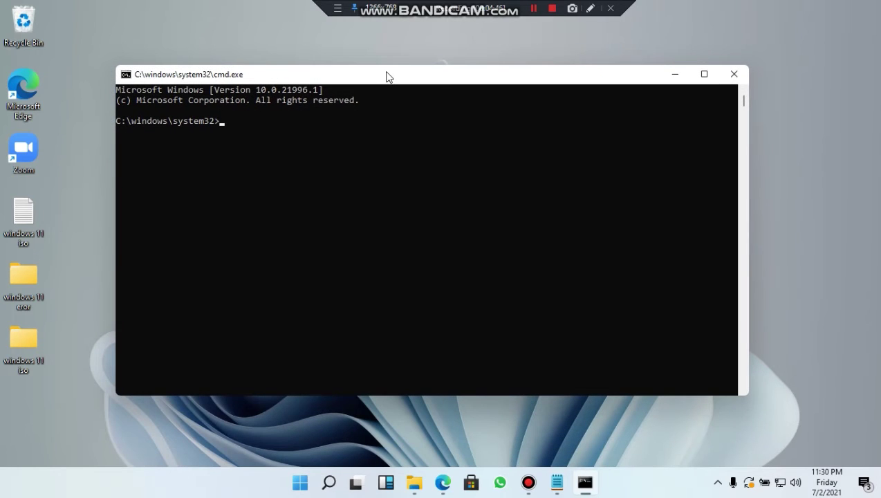
text(gpupdate)
key(Return)
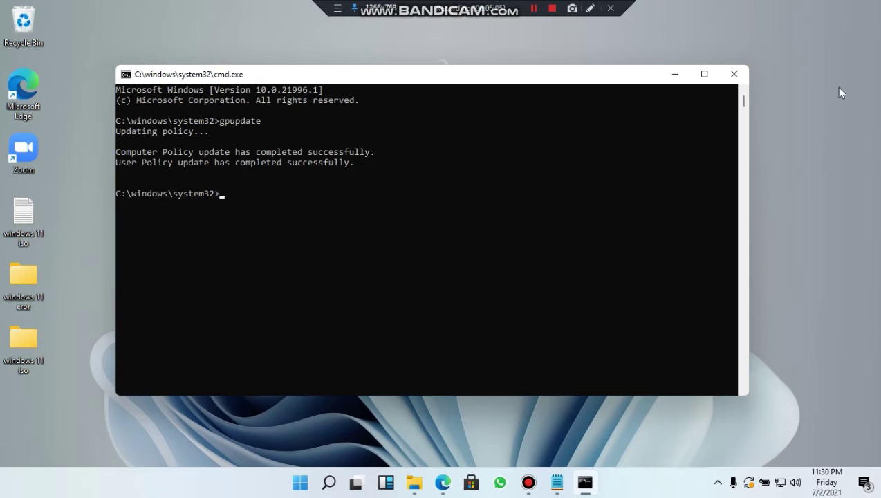
click(733, 75)
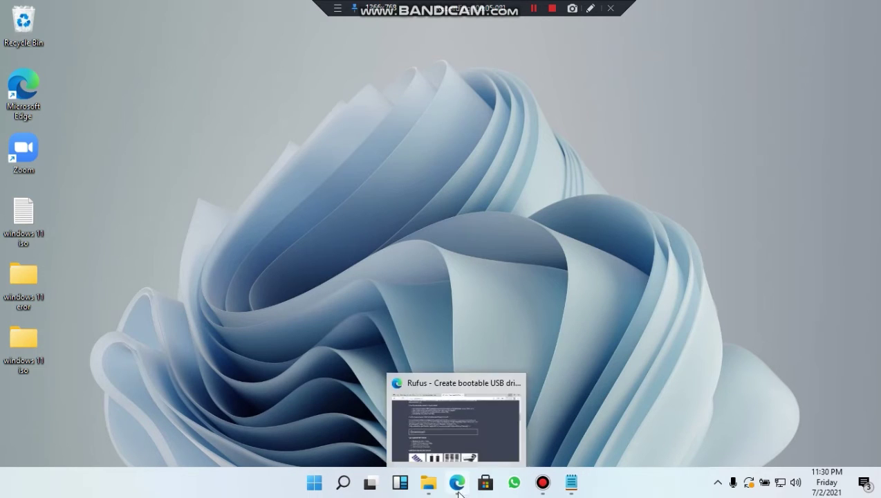
Copy the appraiserres.dll and dllme files from the "TPM 2.0 error fix by Tech X Help" folder.
mouse_move(427, 488)
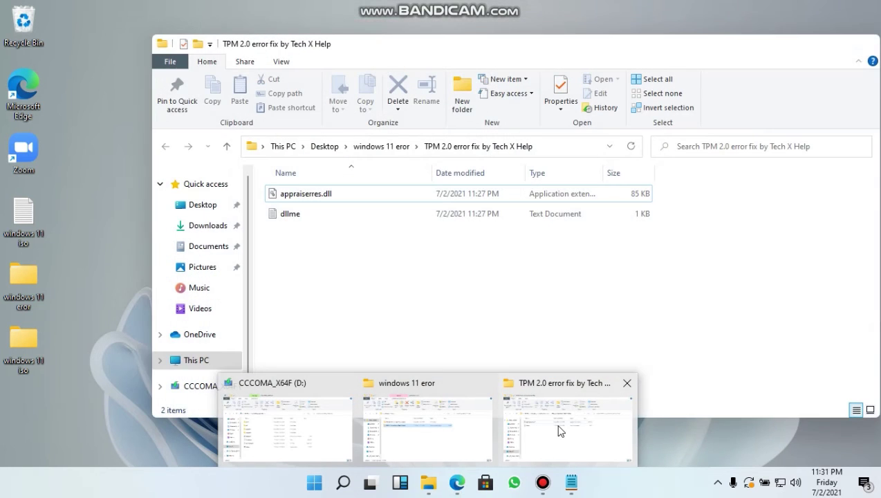
click(560, 430)
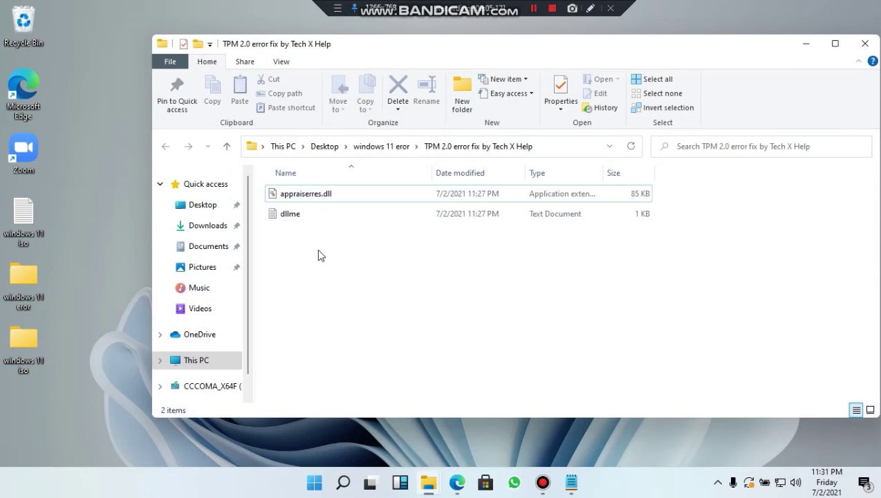
drag(262, 194, 344, 230)
right_click(314, 202)
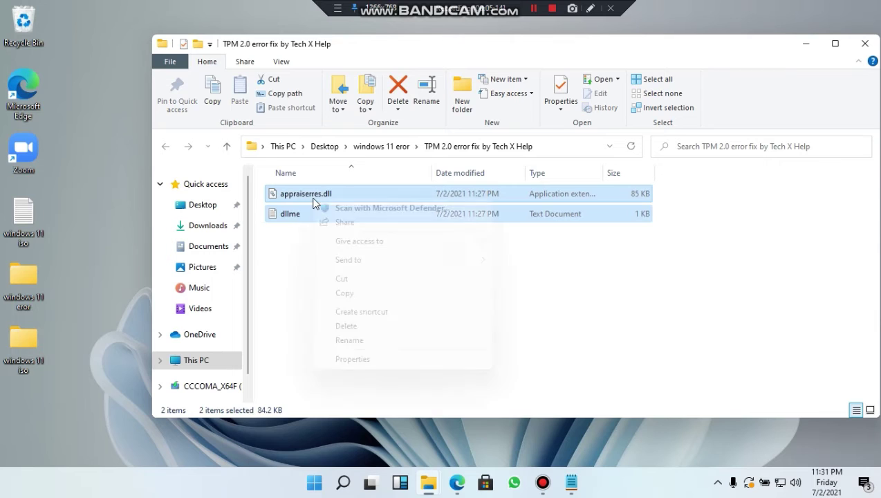
click(353, 291)
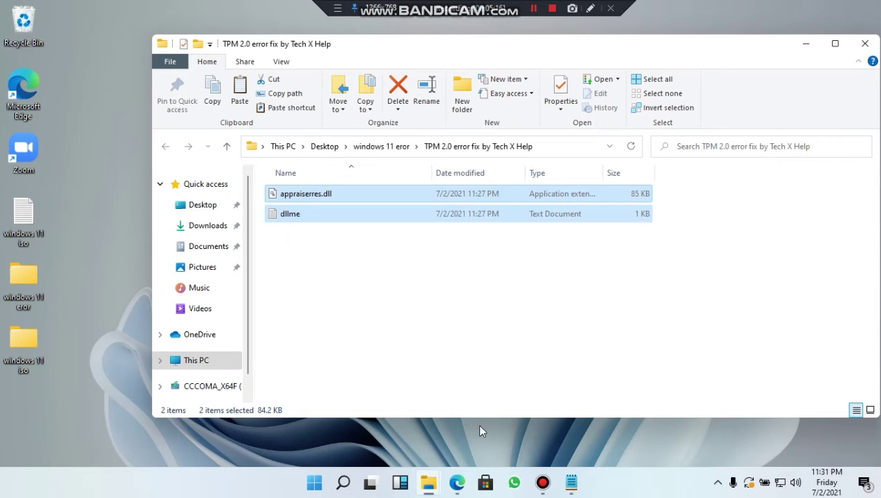
Open the sources folder on the CCCOMA_X64F (D:) drive in its existing File Explorer window.
mouse_move(436, 490)
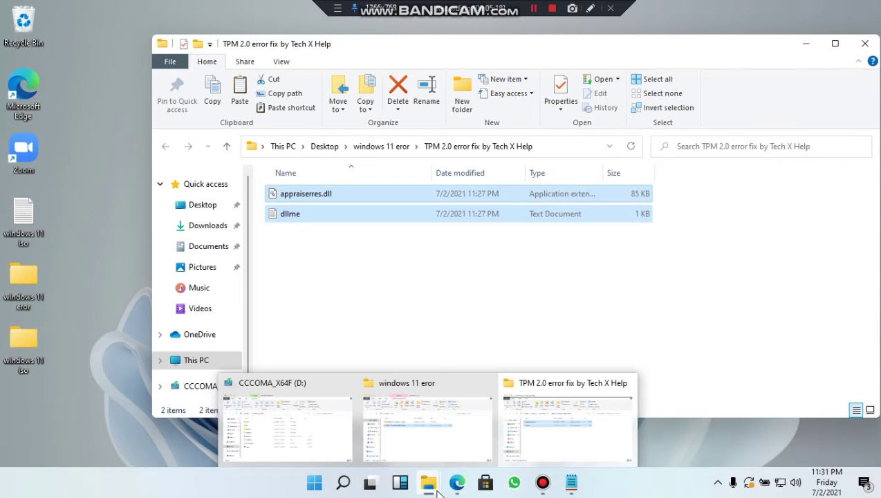
click(283, 427)
click(98, 157)
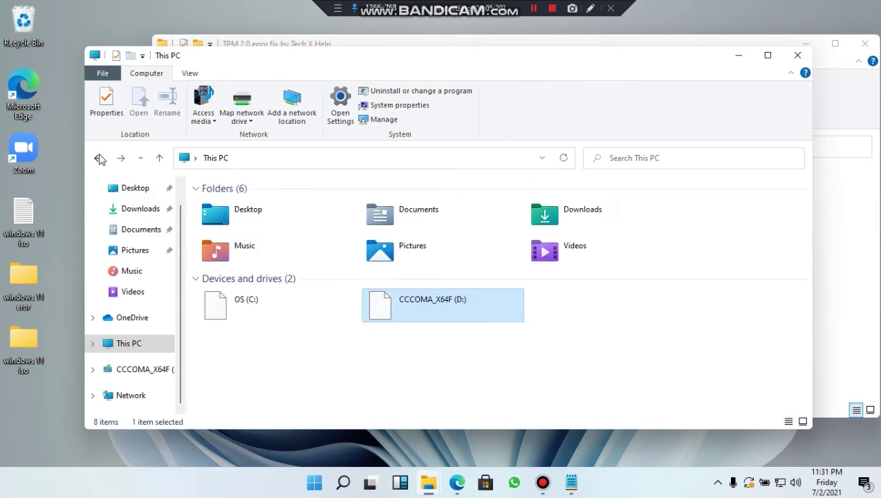
double_click(433, 329)
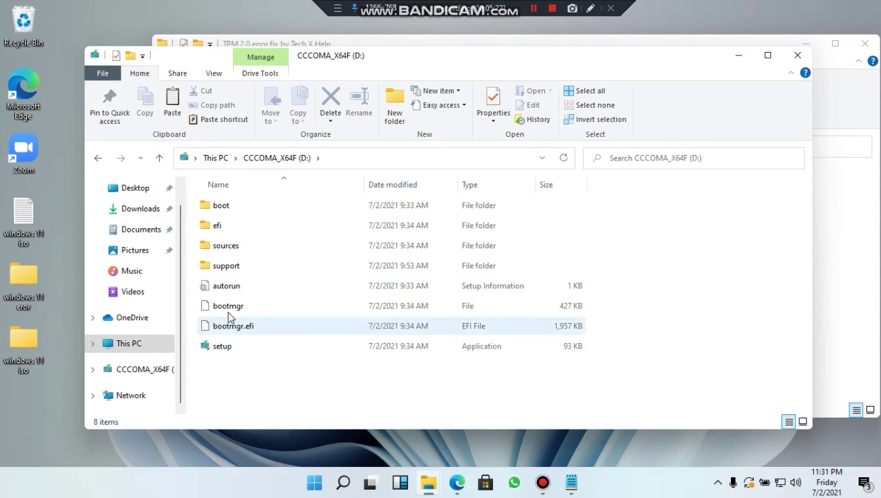
double_click(224, 249)
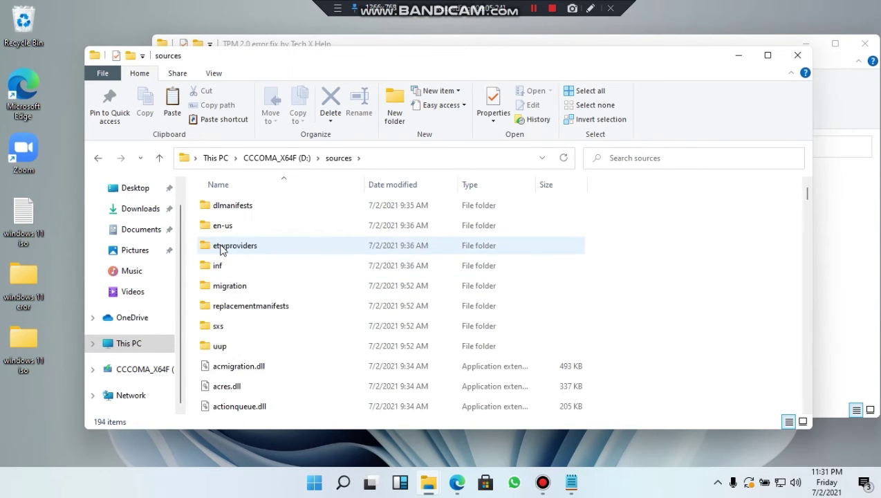
Try to paste the two copied fix files into the sources folder, cancel the file replacement, and close both File Explorer windows.
right_click(794, 237)
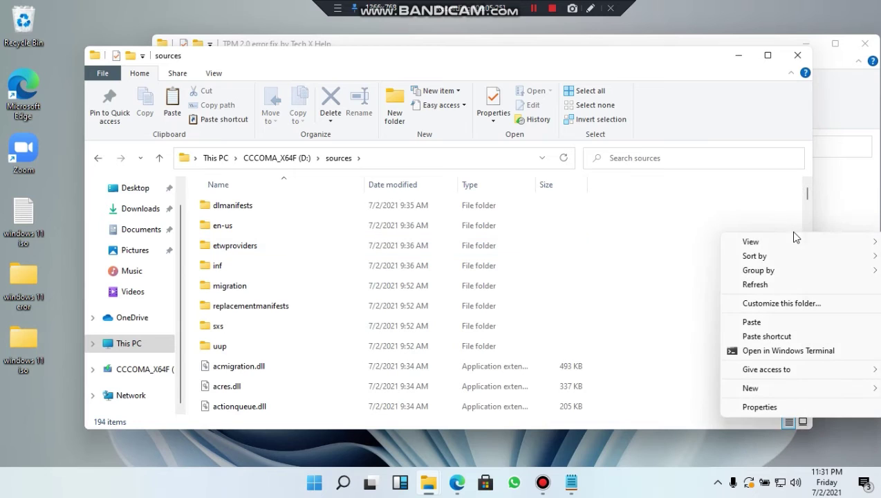
click(752, 322)
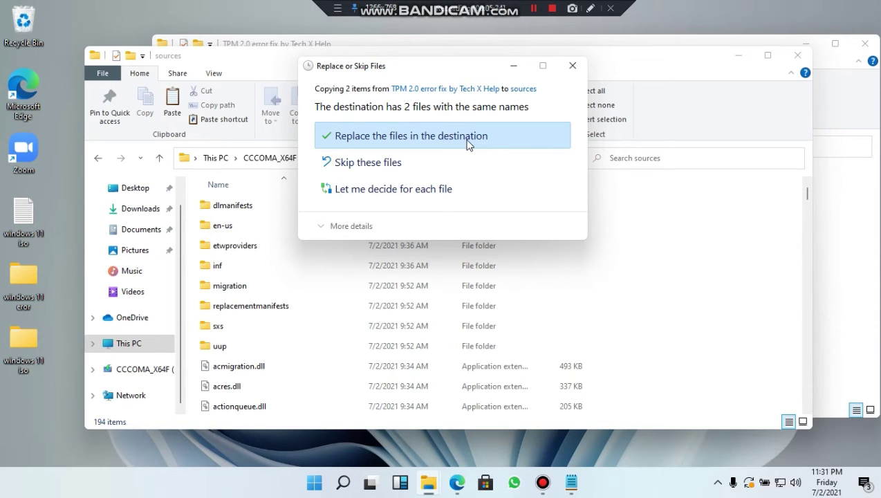
click(573, 66)
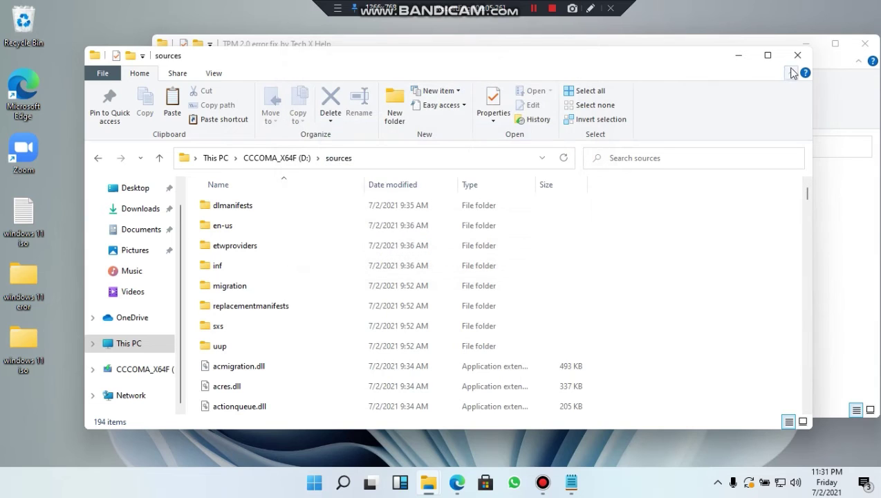
click(796, 58)
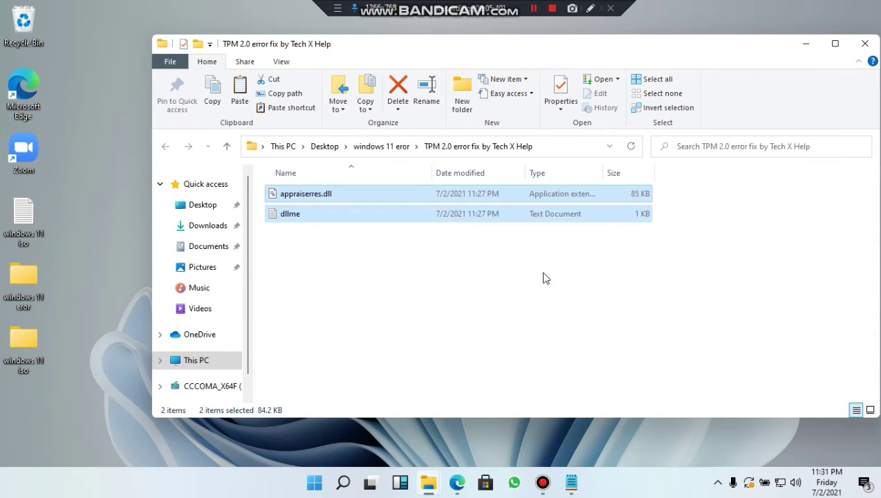
click(864, 43)
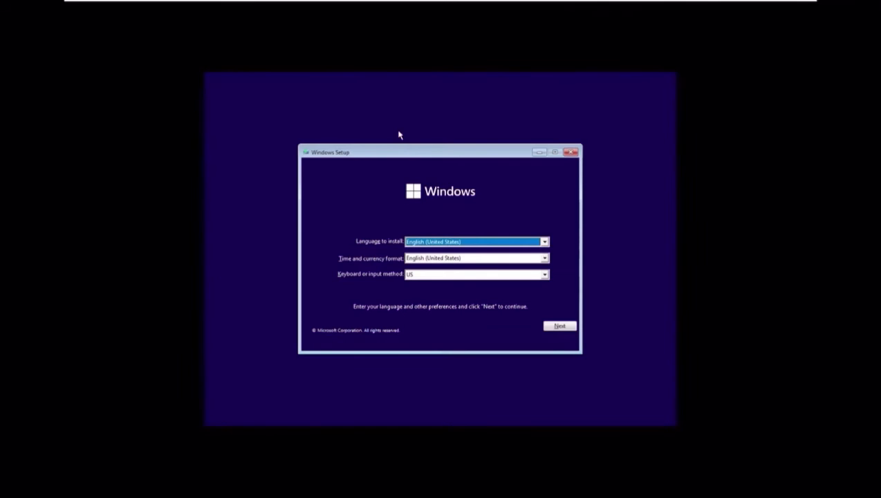
Start installing the Windows 11 Pro edition with the default English (United States) and US keyboard preferences and without a product key.
click(553, 328)
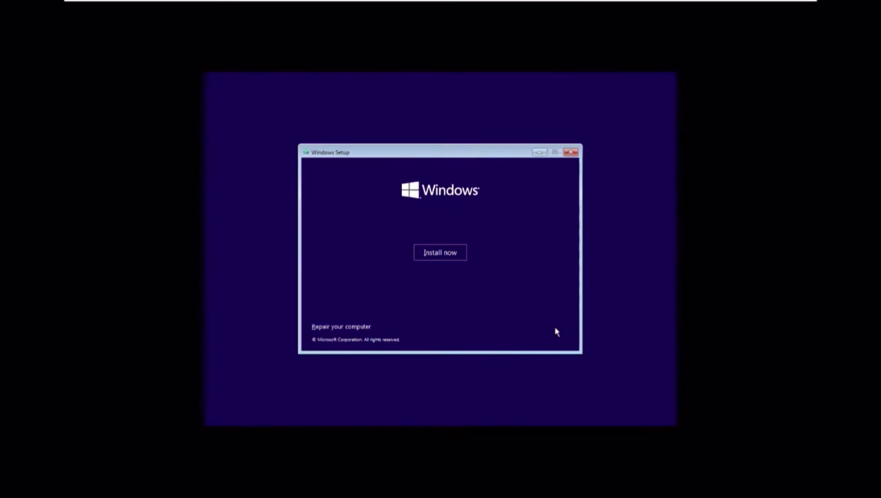
click(439, 254)
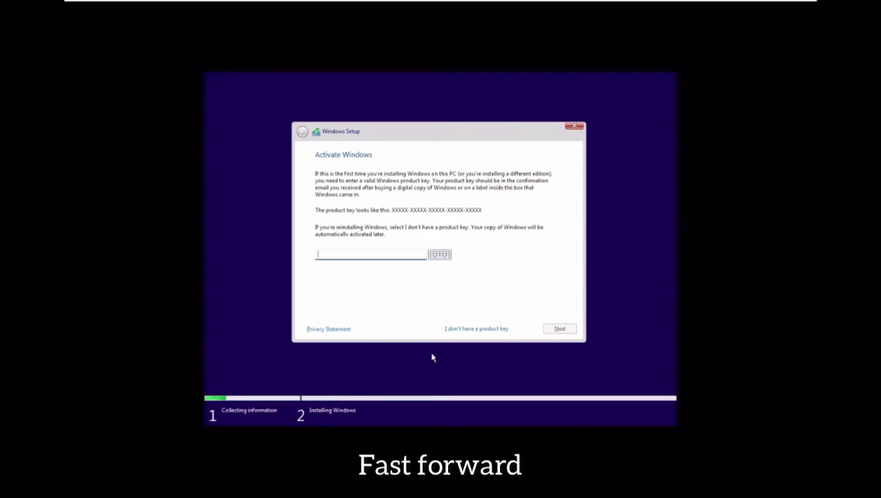
click(475, 331)
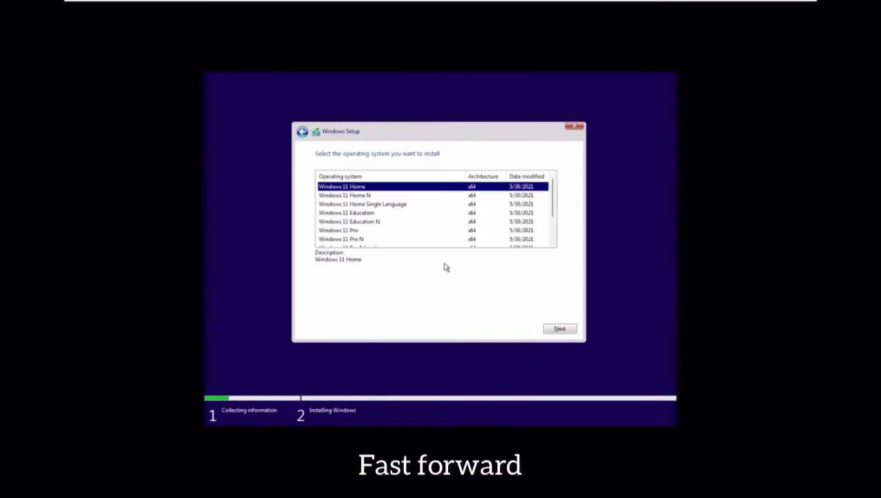
click(360, 230)
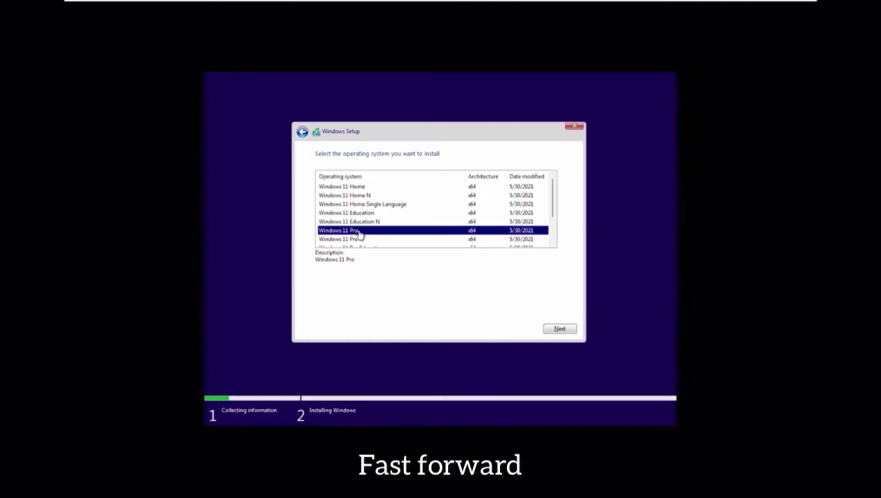
click(553, 329)
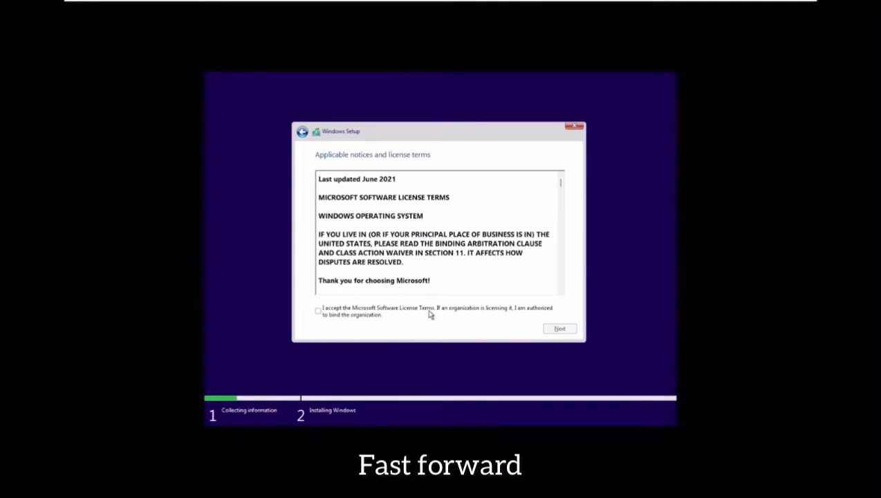
Accept the Microsoft Software License Terms and start the installation on Drive 0 Unallocated Space.
click(411, 311)
click(548, 332)
click(419, 242)
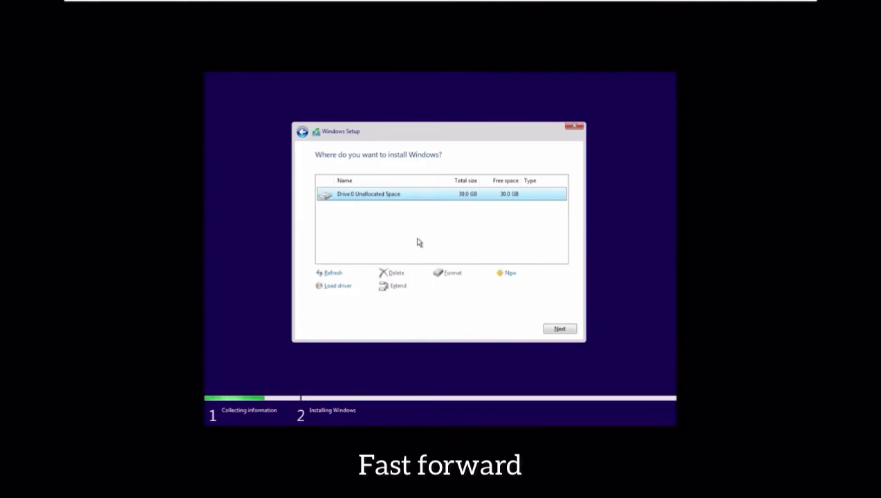
click(551, 331)
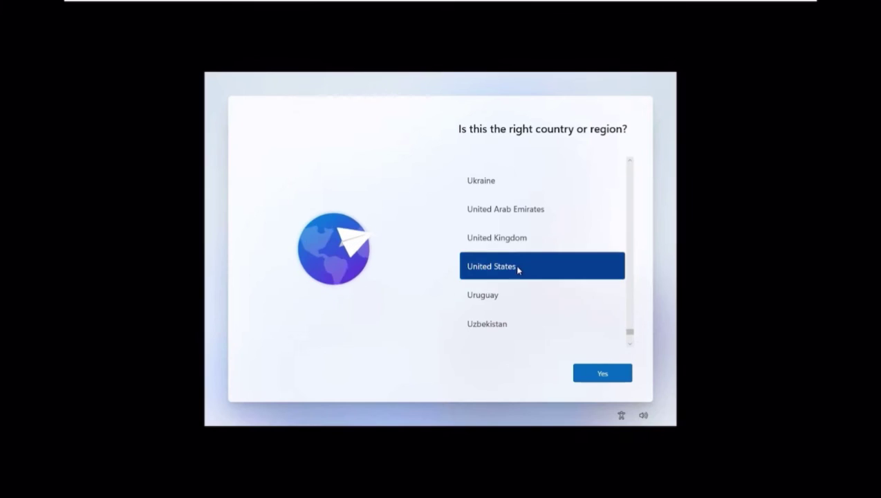
Confirm United States as the country or region and US as the primary keyboard layout.
click(603, 374)
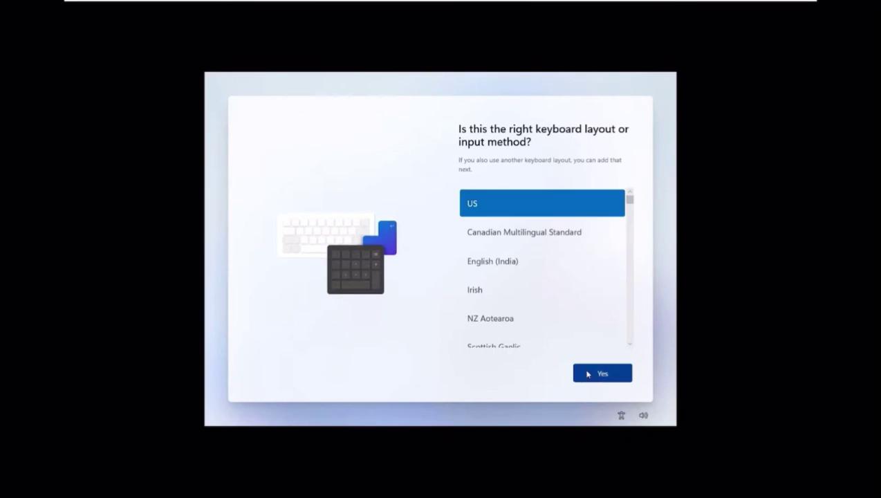
click(593, 374)
Add a second keyboard layout, choosing English (United States) as its language.
click(543, 373)
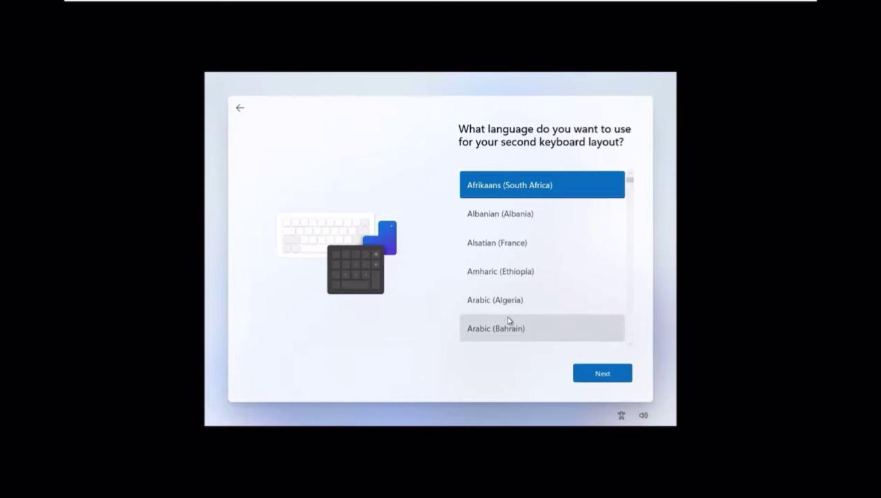
scroll(493, 233, down, 1)
scroll(493, 234, down, 12)
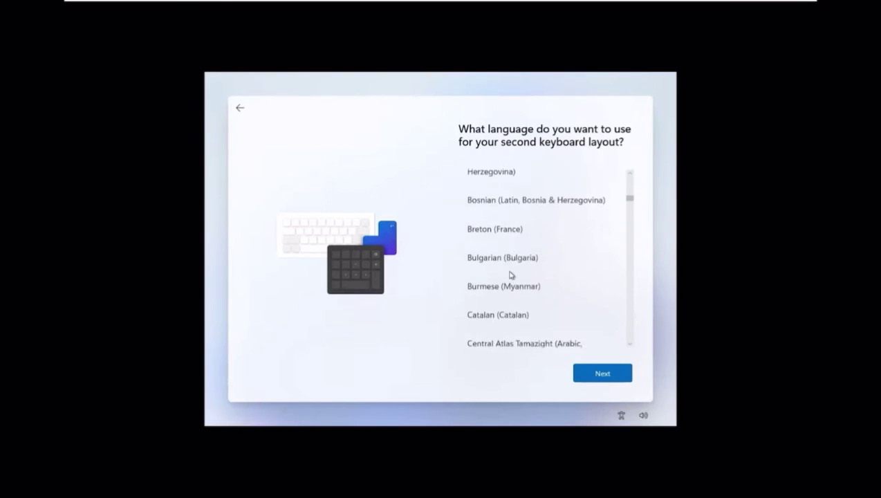
scroll(510, 278, down, 10)
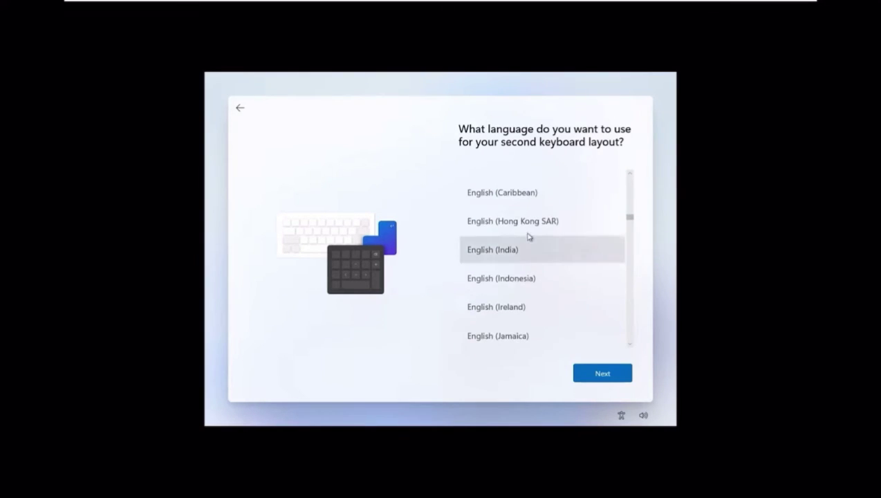
scroll(538, 297, down, 7)
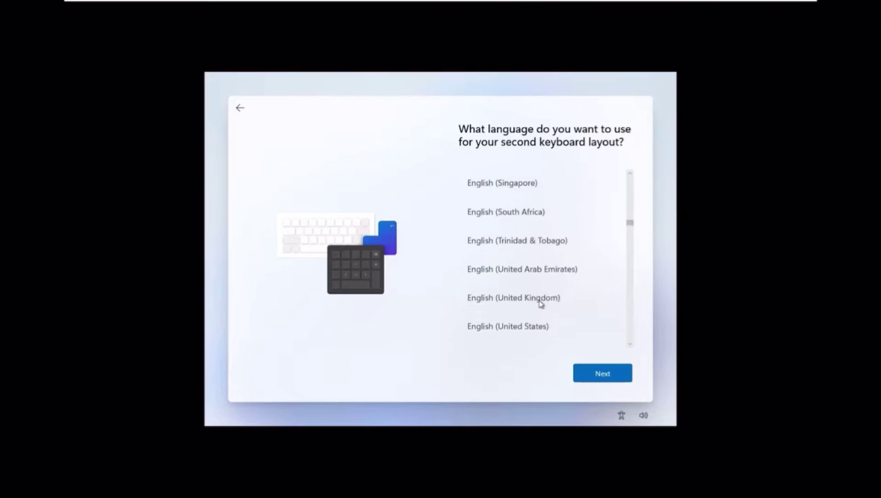
click(540, 327)
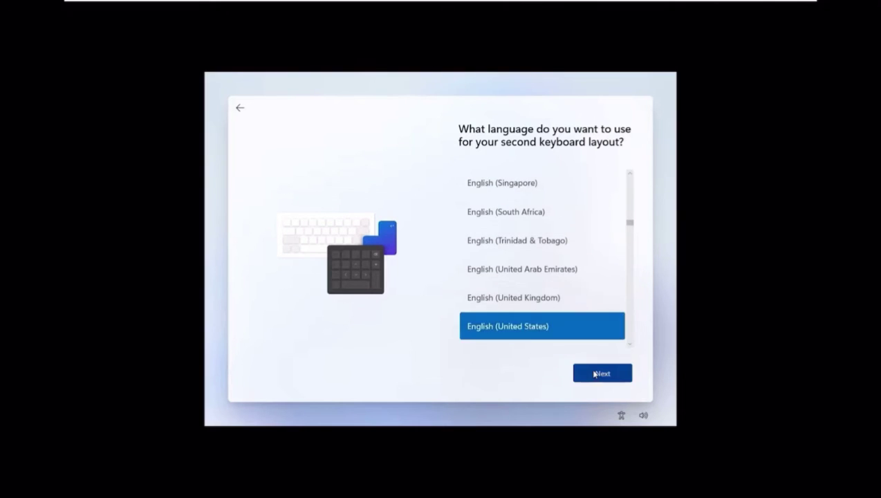
click(584, 372)
click(599, 377)
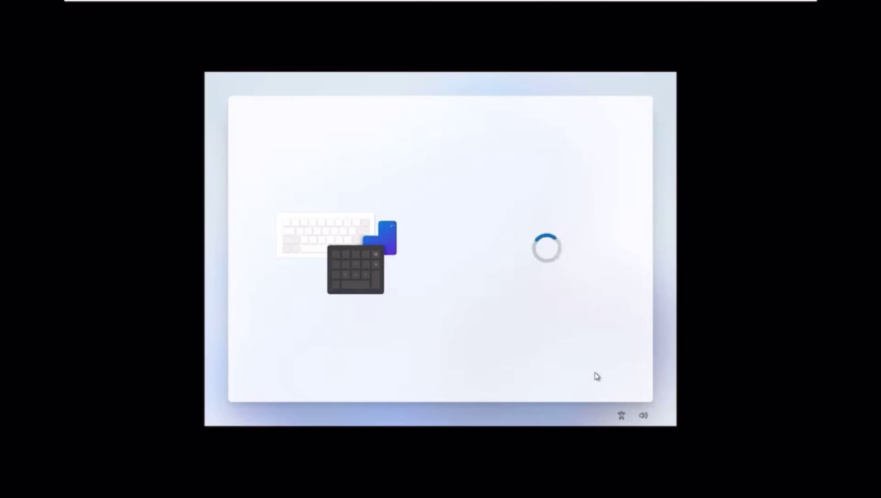